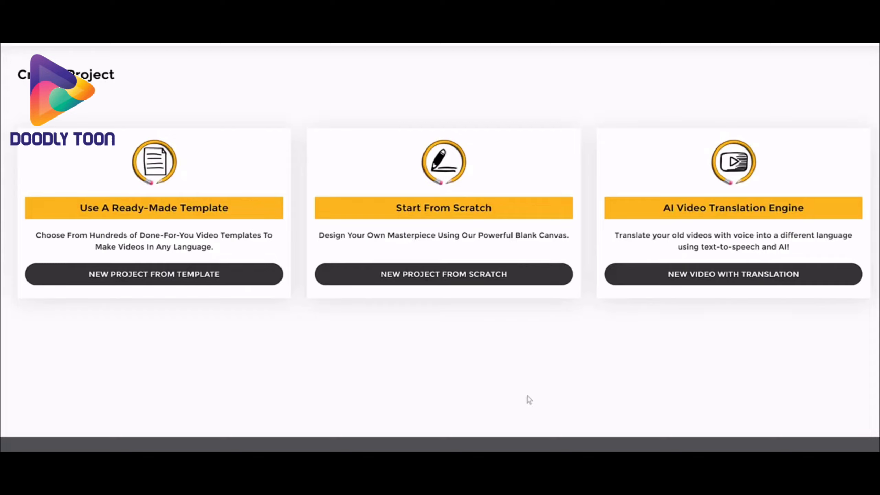
Start a new project from scratch and title it "corporate video"
click(477, 282)
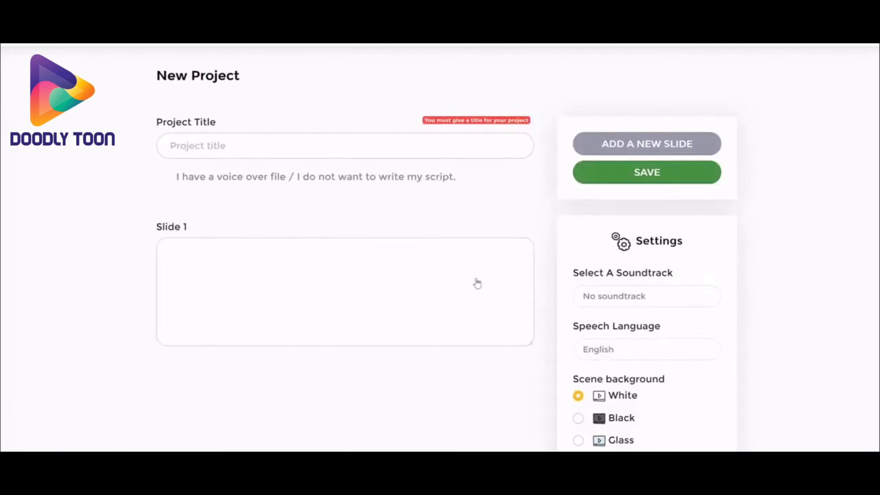
click(289, 142)
text(corporate video)
click(313, 285)
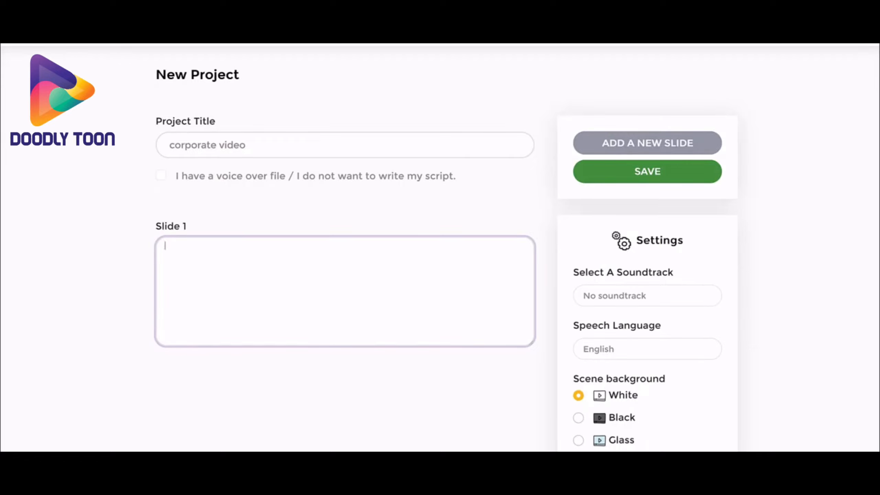
Examine the soundtrack, speech language and scene background options in the project settings
scroll(875, 190, down, 3)
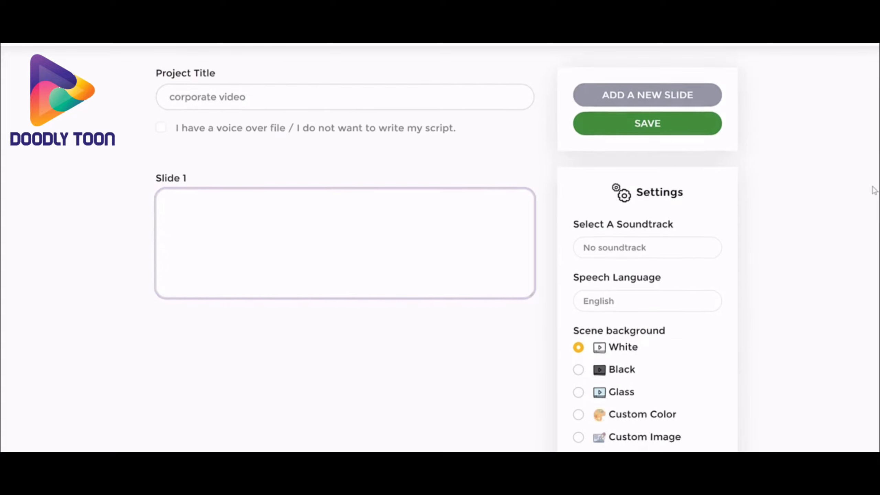
scroll(875, 190, up, 1)
scroll(875, 190, down, 4)
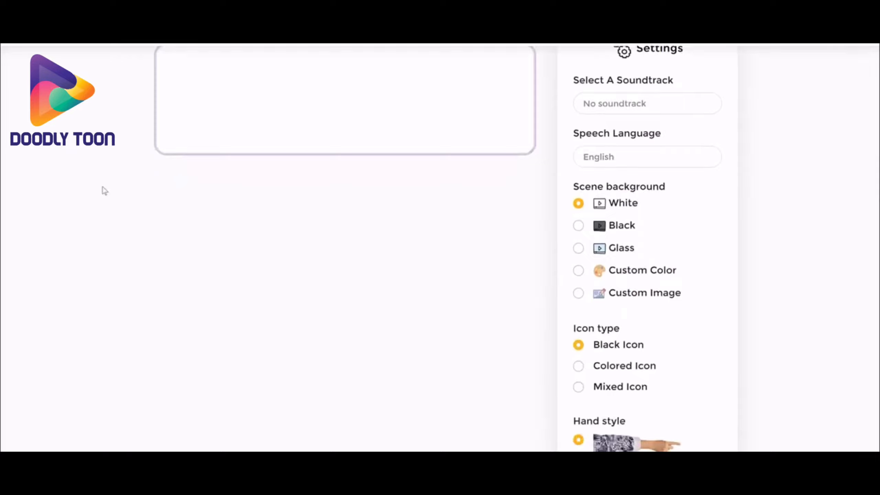
click(796, 101)
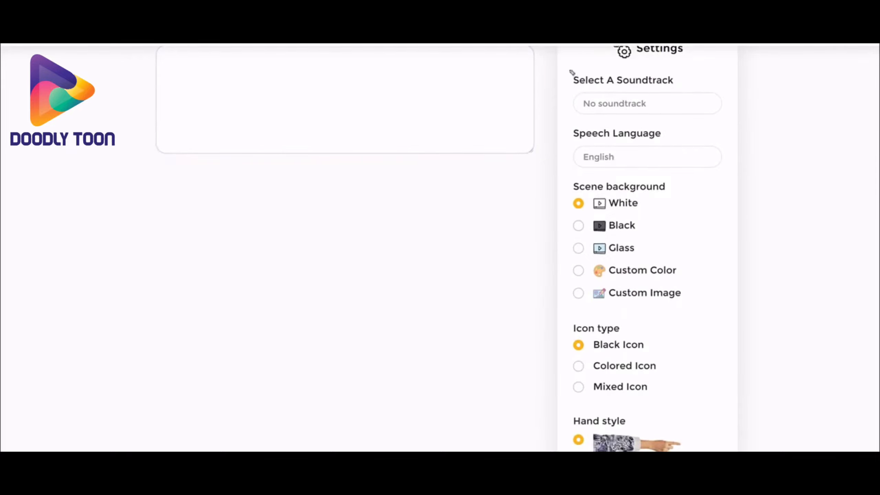
mouse_move(571, 72)
mouse_down()
mouse_move(569, 112)
mouse_move(582, 126)
mouse_move(562, 153)
mouse_move(576, 171)
mouse_up()
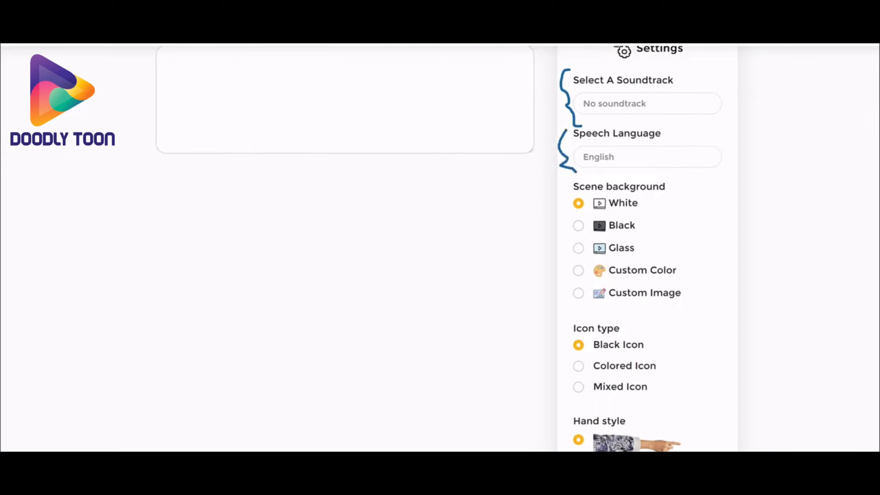
scroll(717, 152, down, 2)
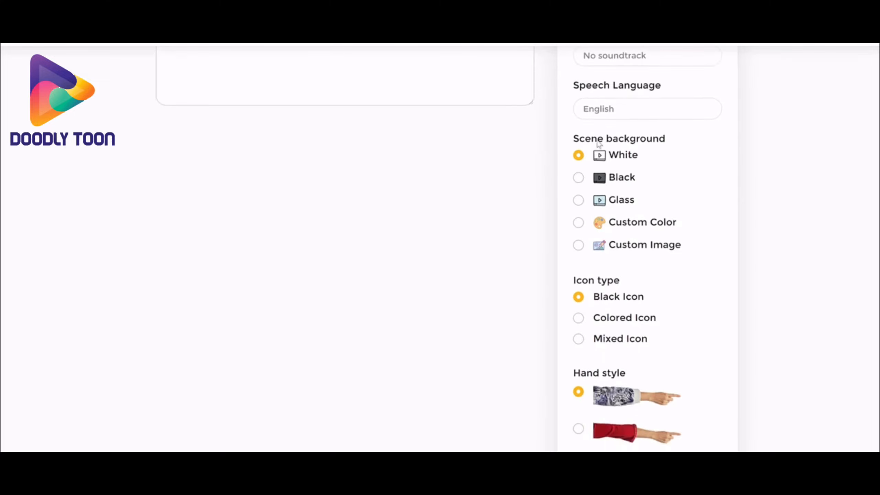
drag(574, 139, 678, 144)
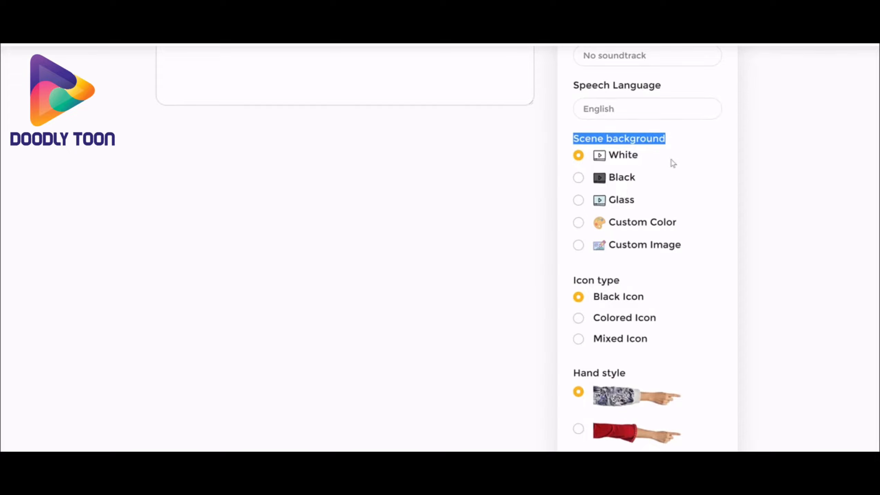
Try the Black, Glass, Custom Color and Custom Image options for the scene background
click(579, 177)
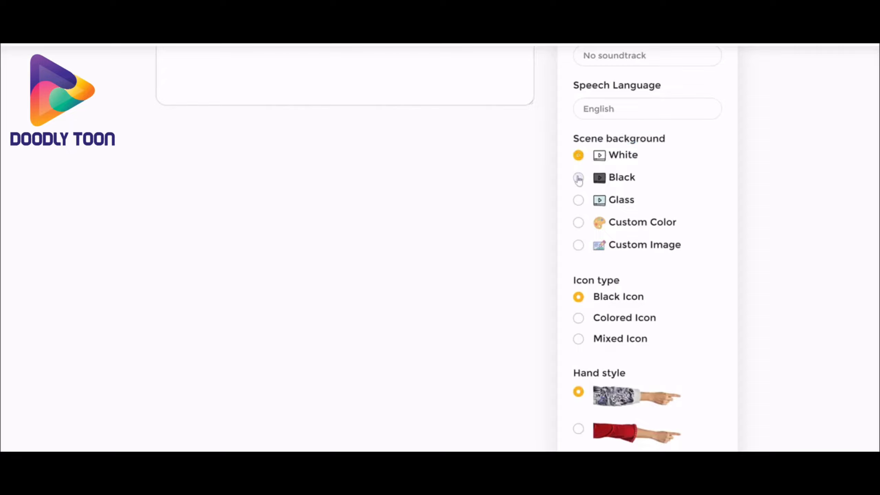
click(579, 203)
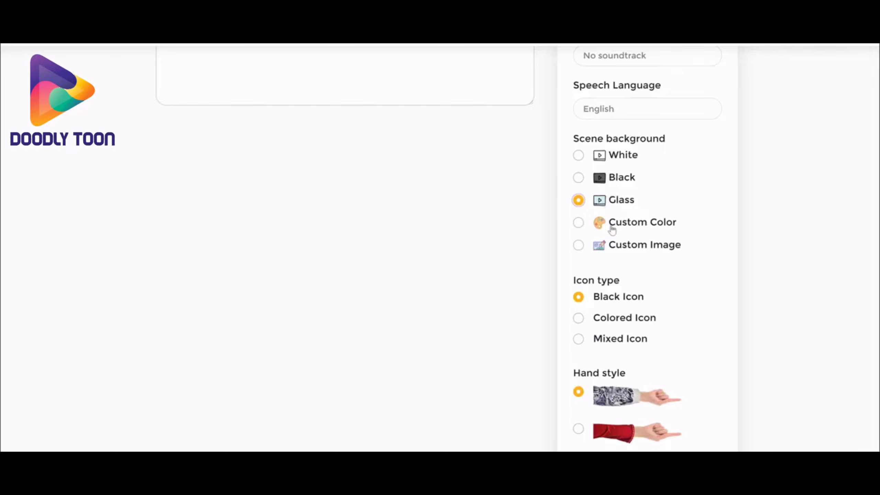
click(579, 222)
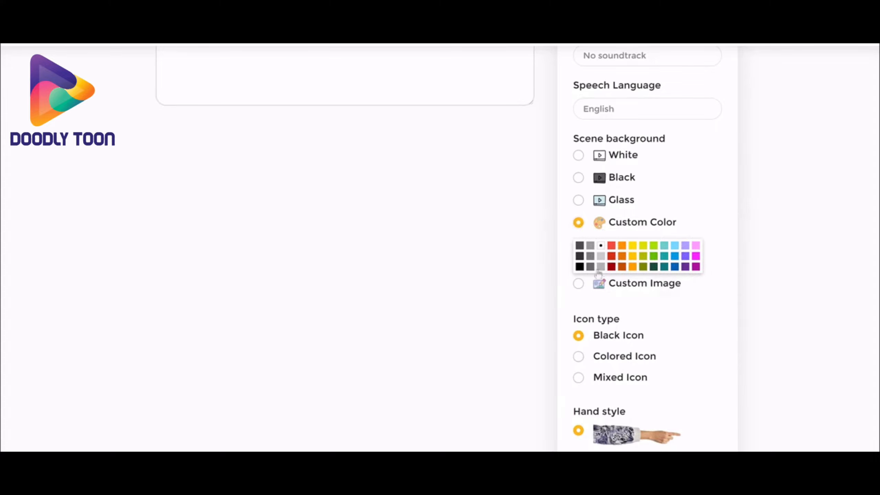
click(598, 282)
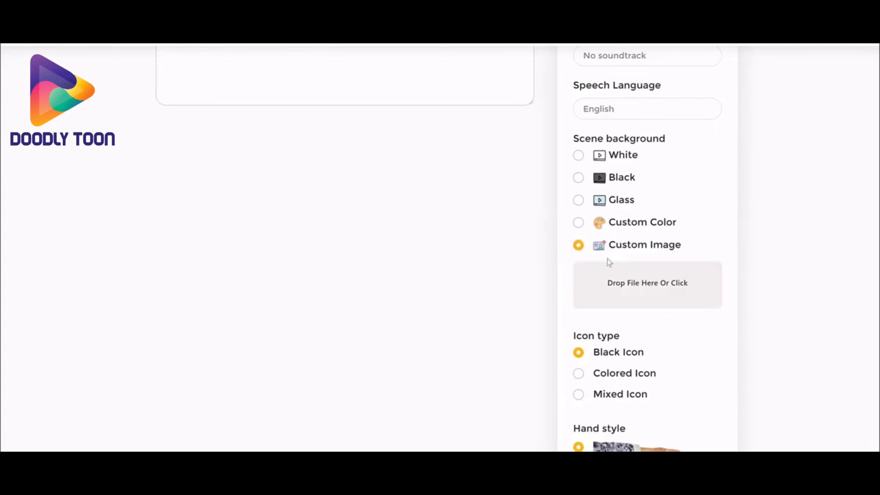
drag(614, 248, 784, 215)
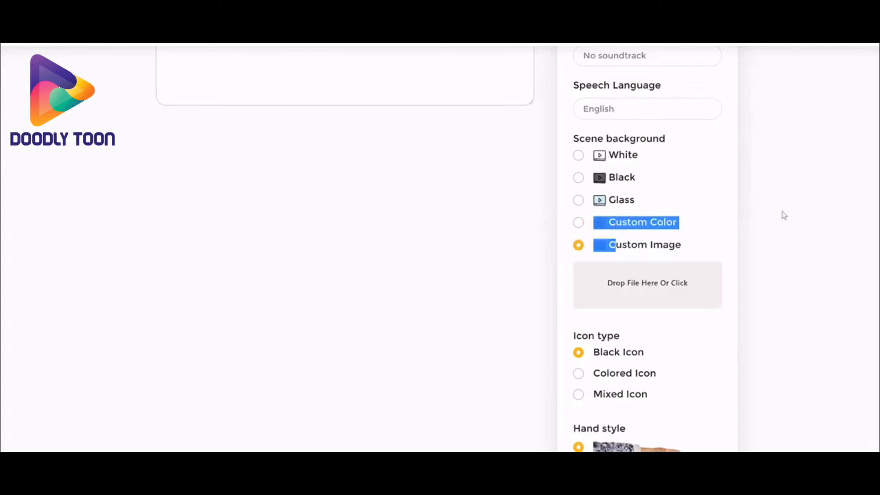
click(776, 235)
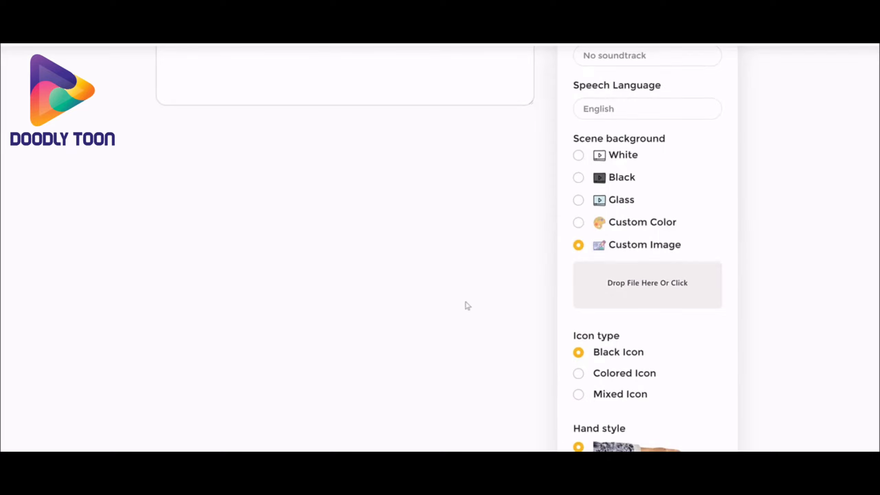
Examine the icon type and hand style options in the project settings
scroll(663, 229, down, 1)
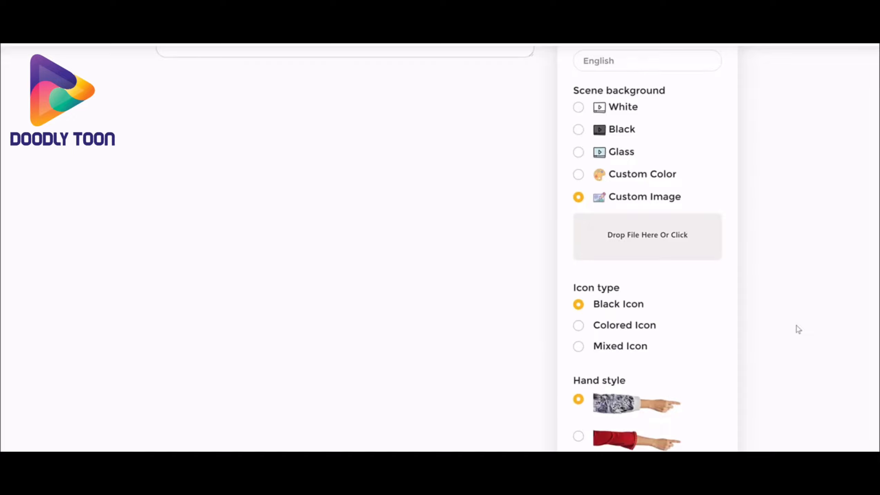
scroll(699, 267, down, 4)
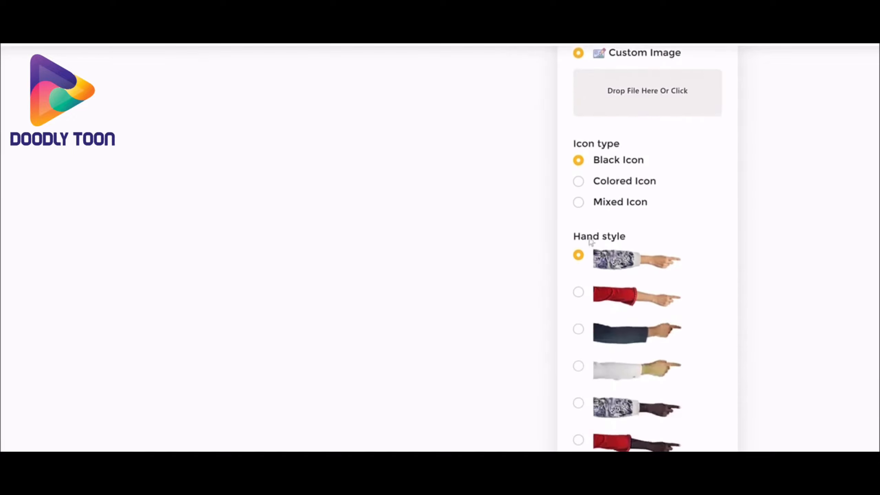
drag(626, 237, 581, 237)
scroll(668, 187, down, 3)
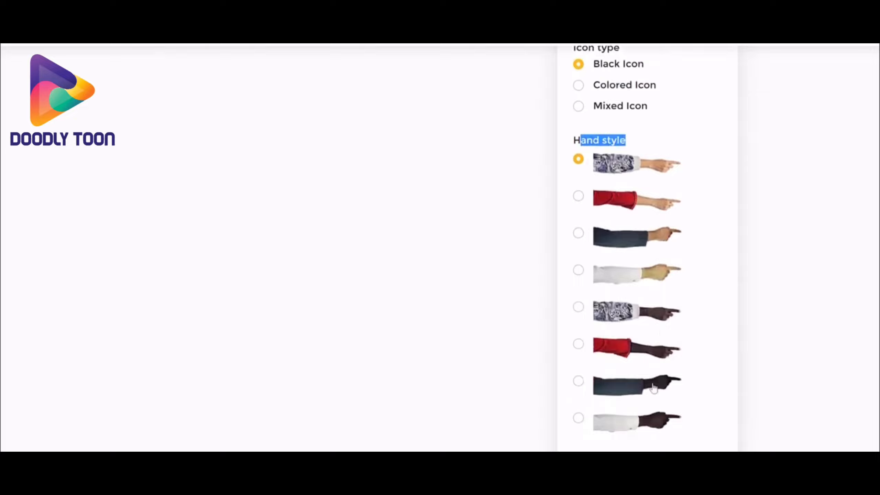
click(797, 174)
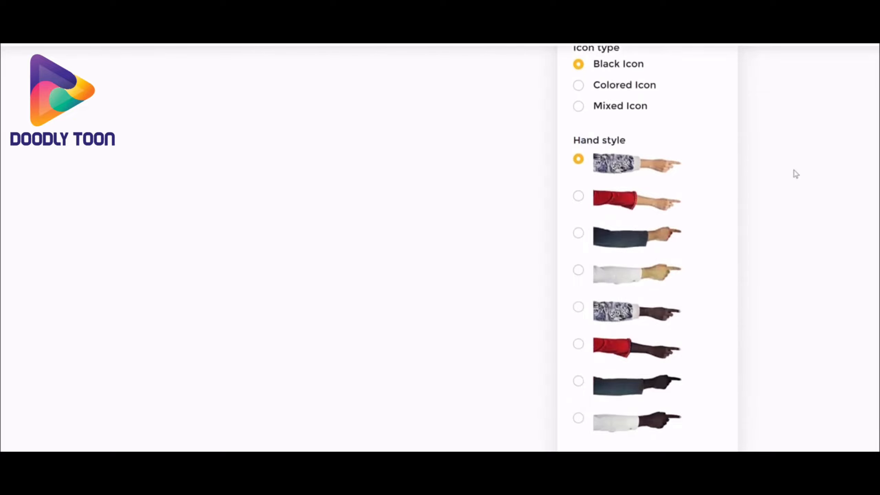
Set the scene background to White
scroll(810, 205, up, 10)
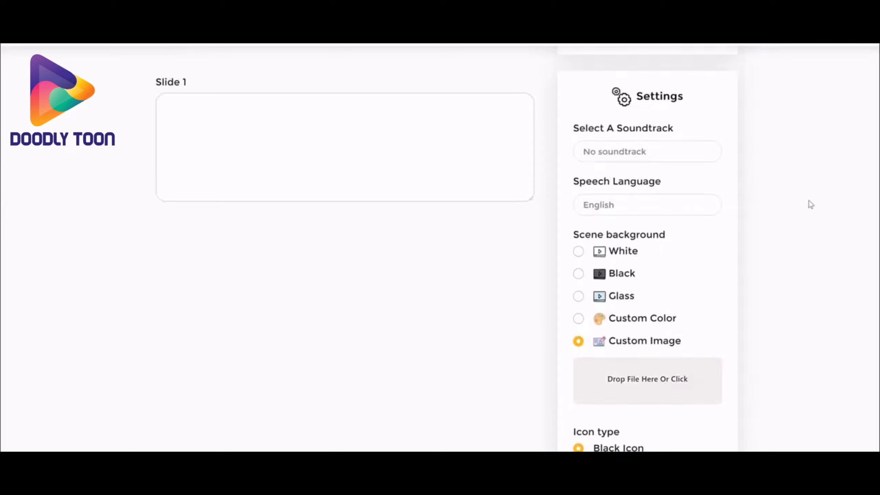
click(578, 251)
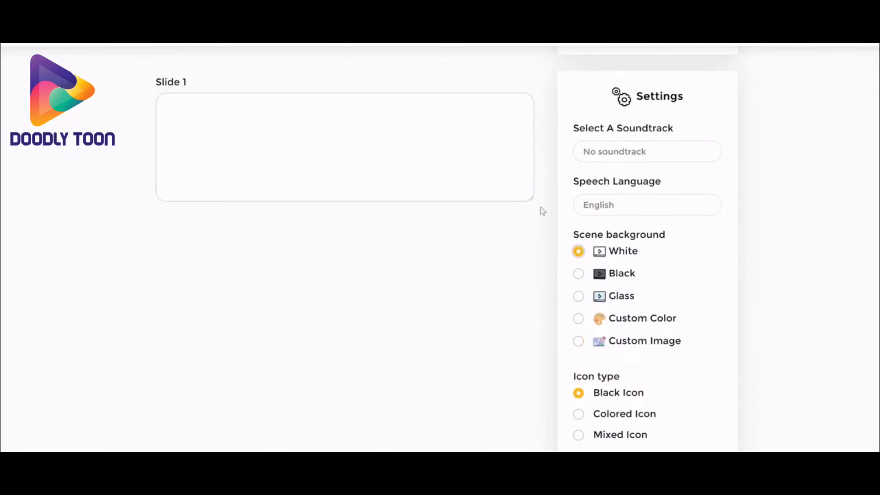
scroll(420, 166, up, 1)
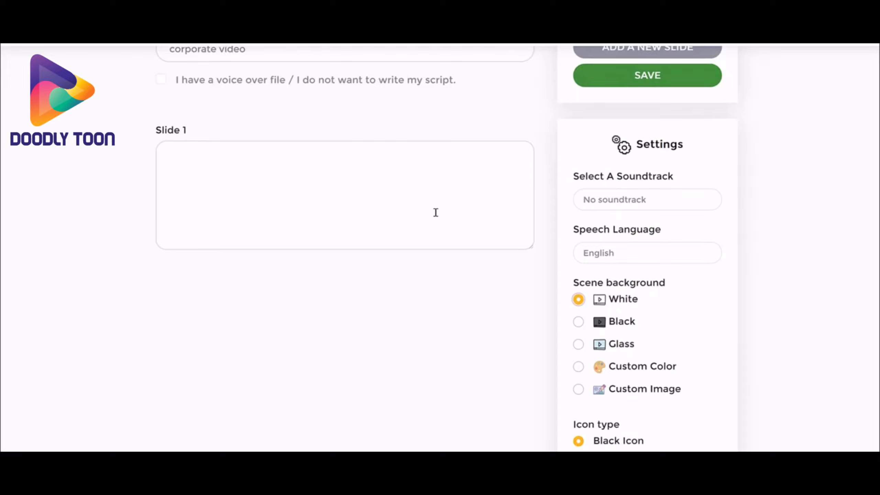
Write "We manufacture the highest quality products for you" as the Slide 1 script and save the project
click(427, 206)
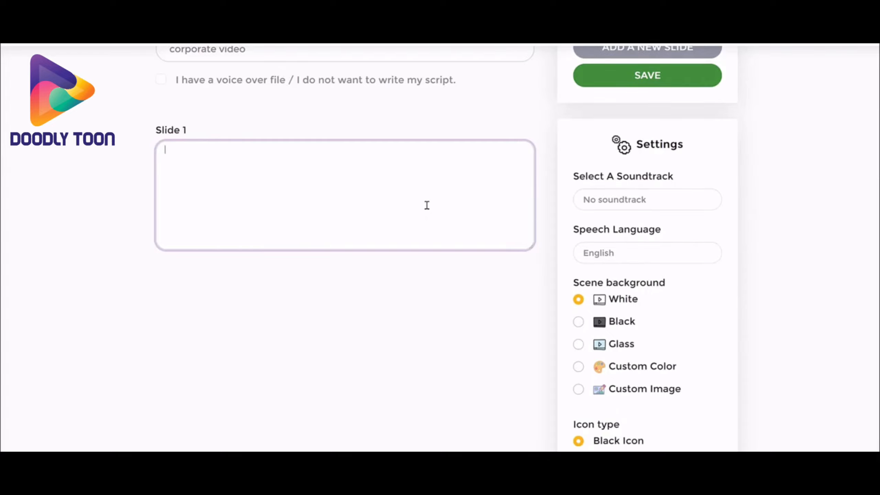
text(We manufacture the highest quality products )
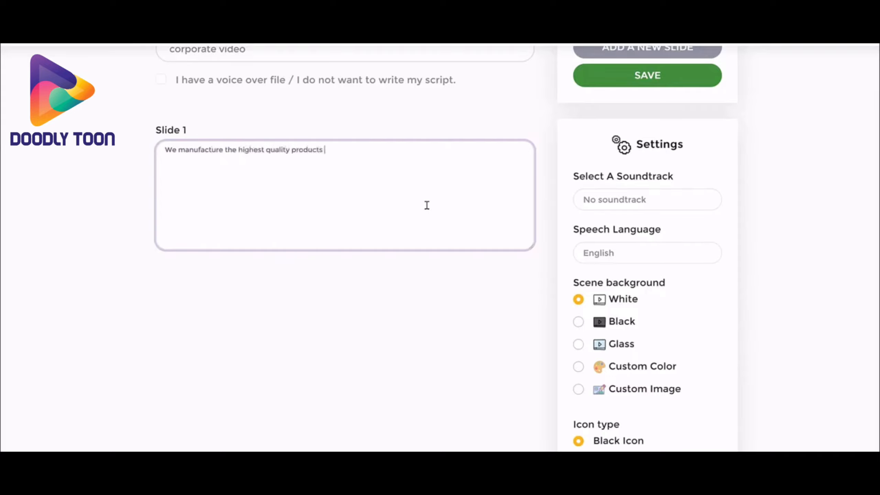
text(for you.)
scroll(467, 289, up, 3)
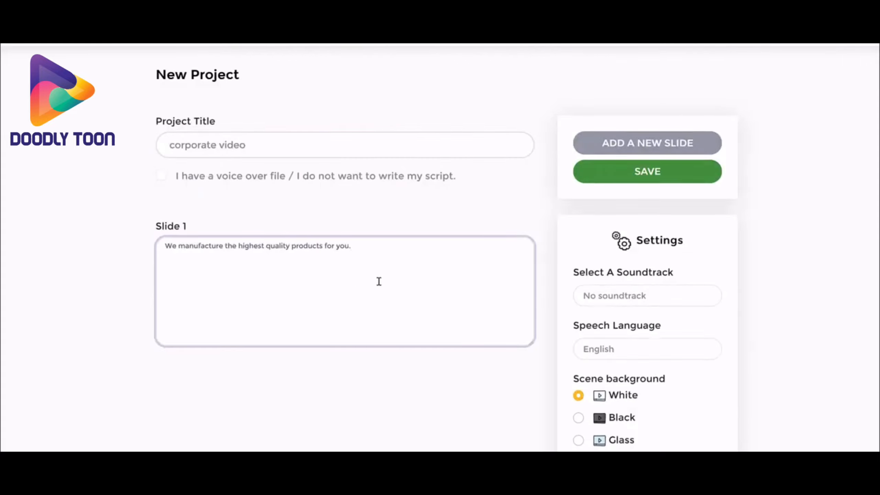
key(BackSpace)
click(667, 180)
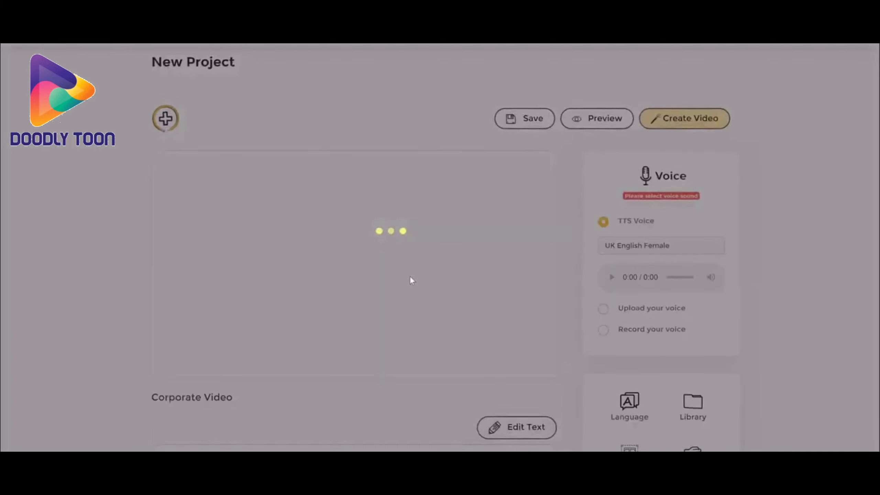
Open the background options for the slide in the video editor
scroll(433, 252, down, 1)
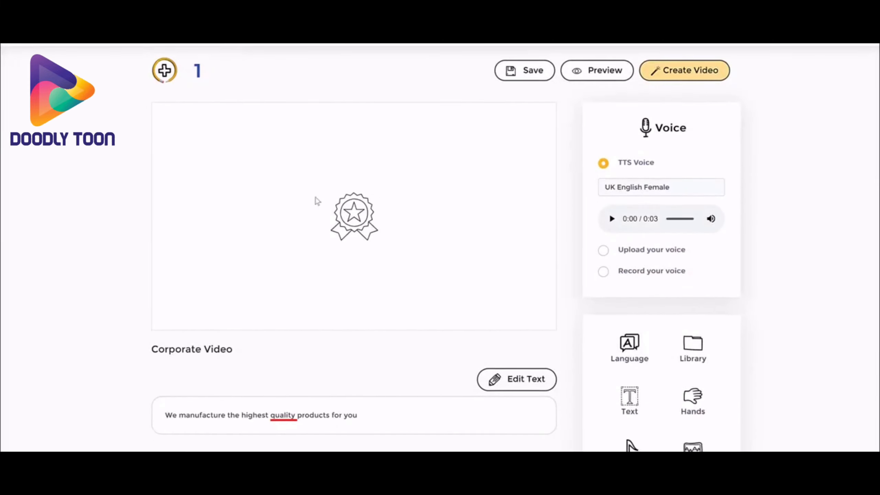
scroll(737, 288, down, 3)
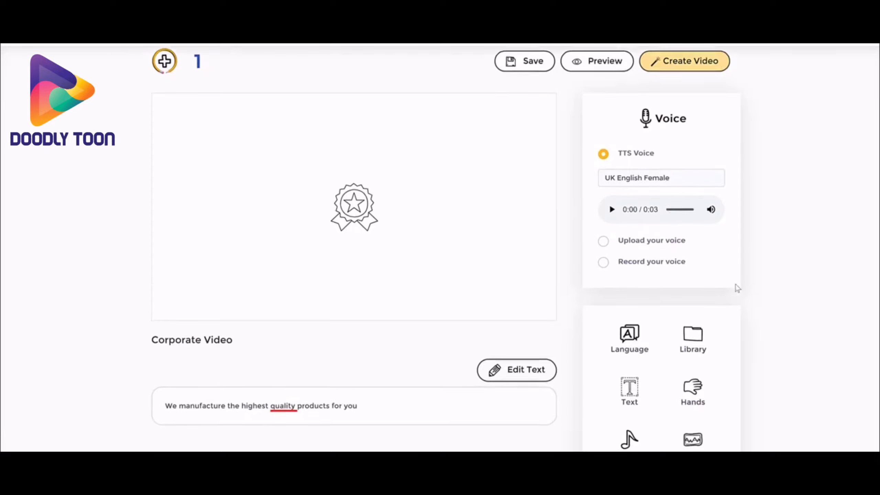
scroll(738, 287, up, 1)
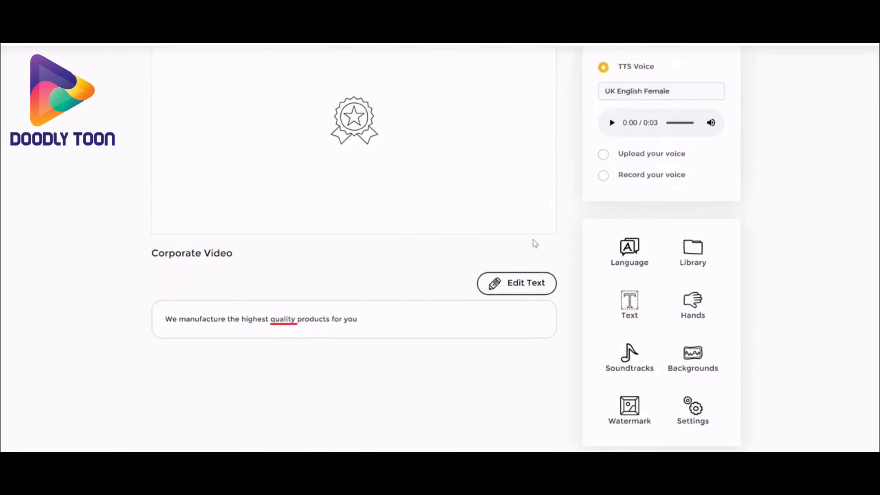
mouse_move(654, 336)
mouse_down()
mouse_move(735, 360)
mouse_move(710, 382)
mouse_move(666, 363)
mouse_move(652, 336)
mouse_up()
click(688, 349)
scroll(507, 236, up, 2)
scroll(517, 242, down, 1)
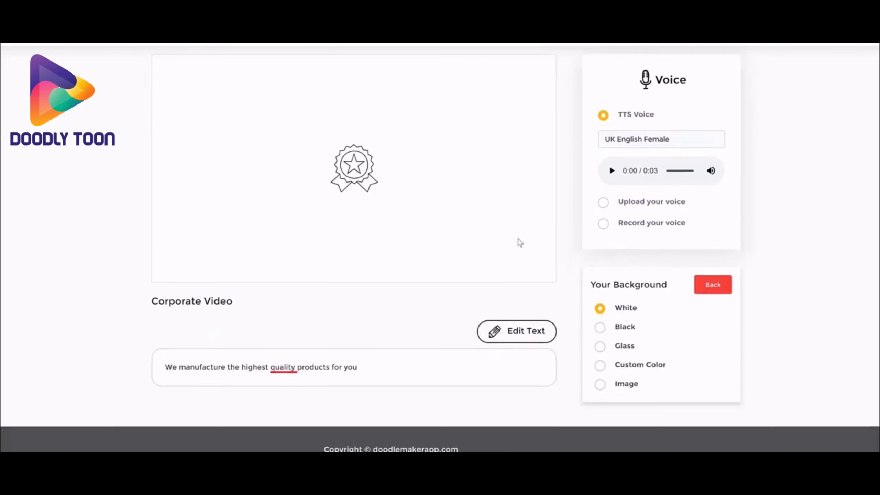
drag(597, 283, 658, 284)
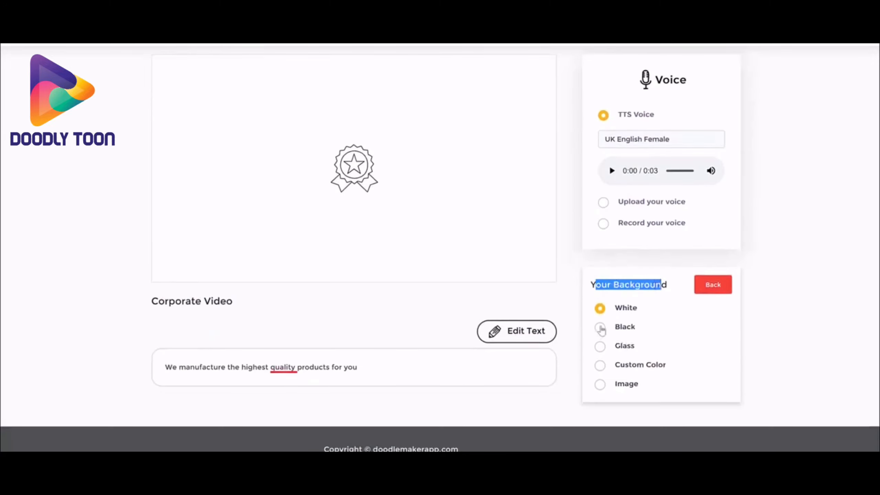
Try the Black and Glass backgrounds on the slide
click(600, 327)
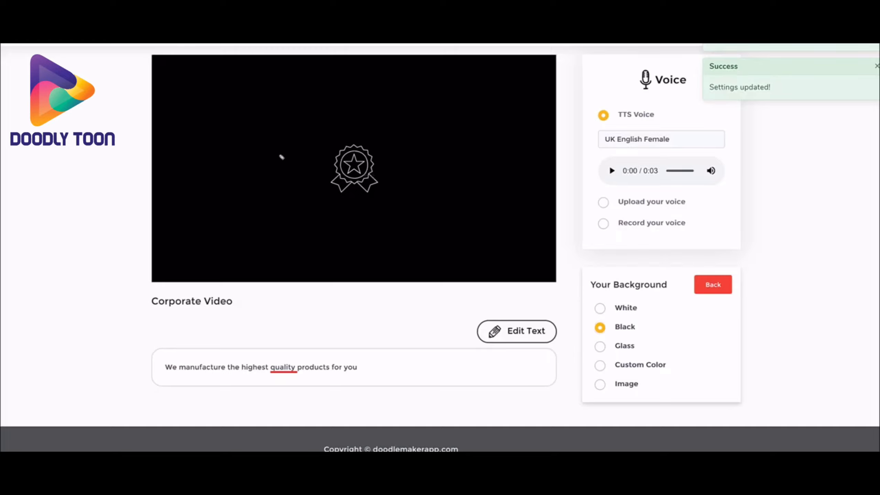
mouse_move(302, 131)
mouse_down()
mouse_move(387, 200)
mouse_move(315, 131)
mouse_up()
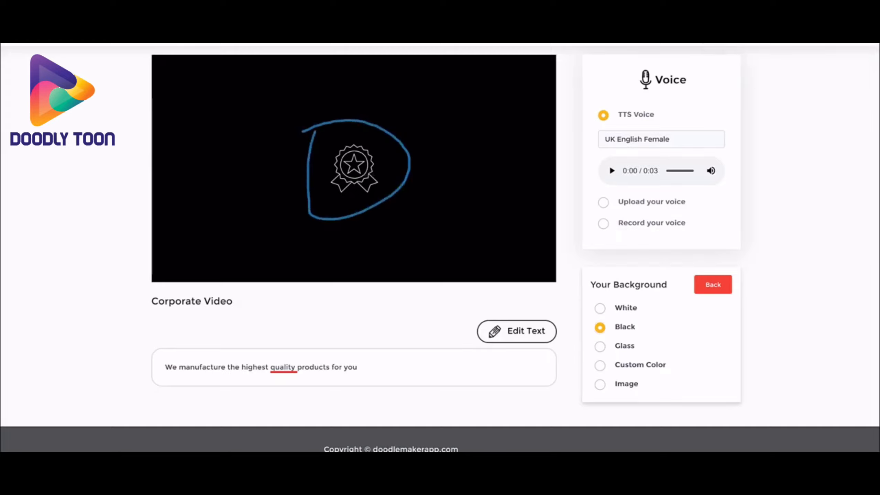
click(601, 346)
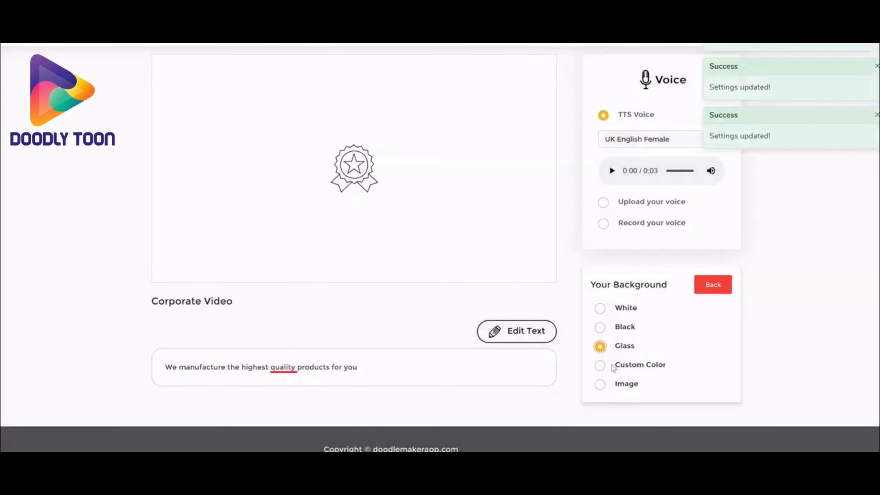
Set the slide background to a custom dark blue color
click(601, 365)
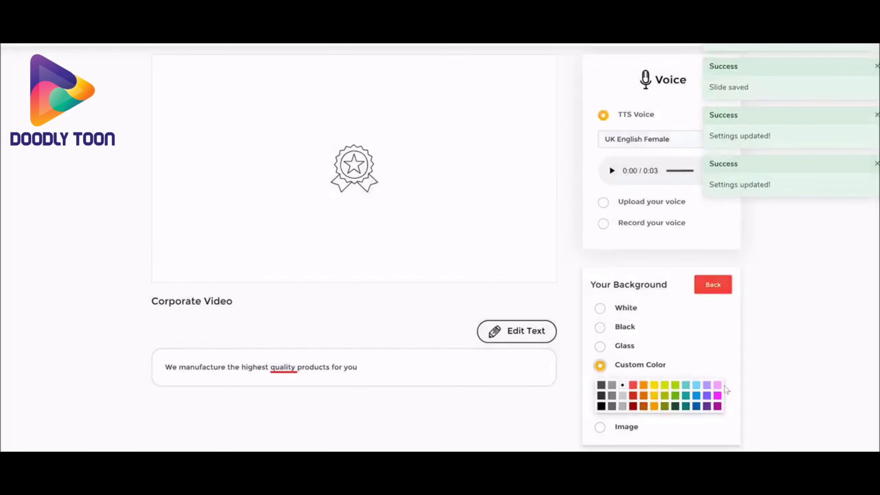
click(697, 406)
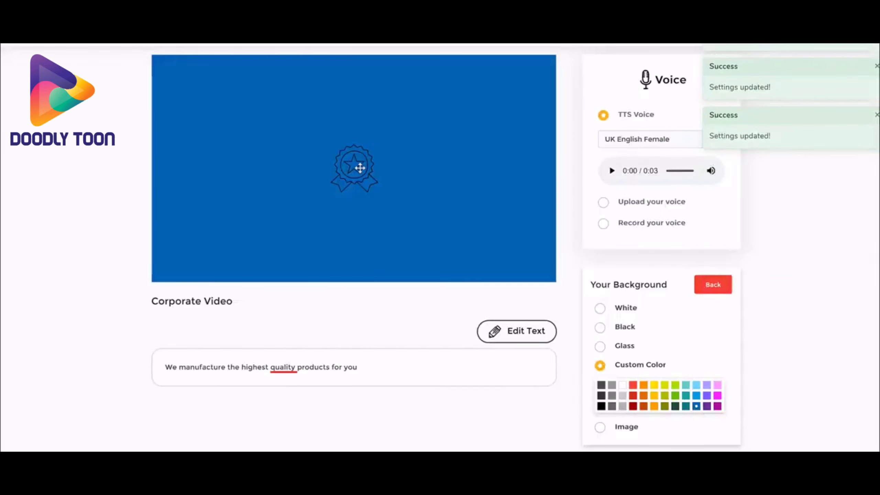
Recolor the award badge on the slide white
click(354, 165)
click(179, 314)
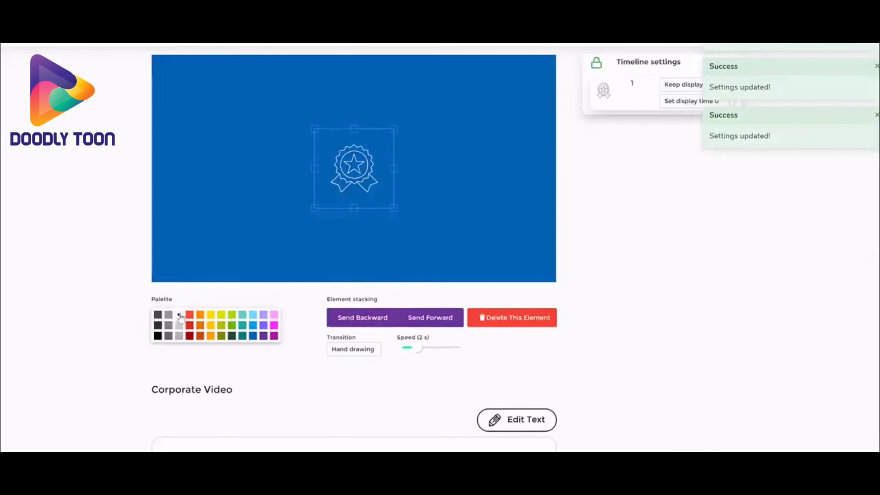
click(612, 241)
click(354, 166)
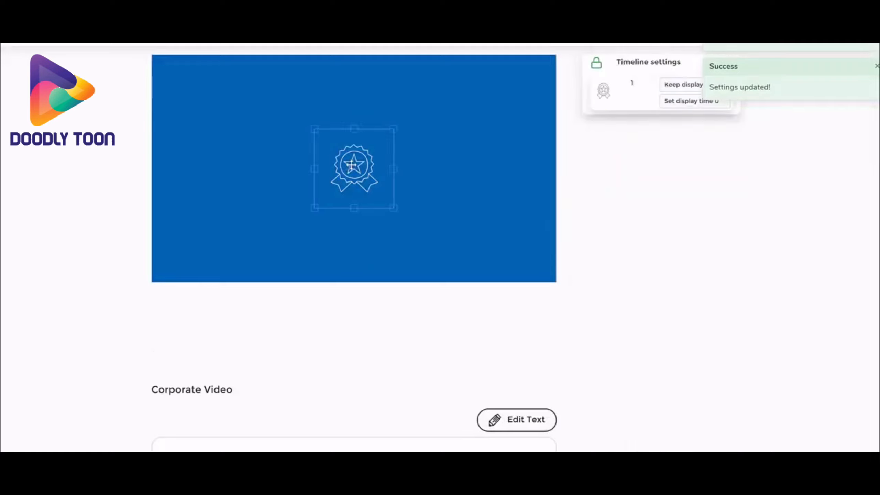
click(546, 210)
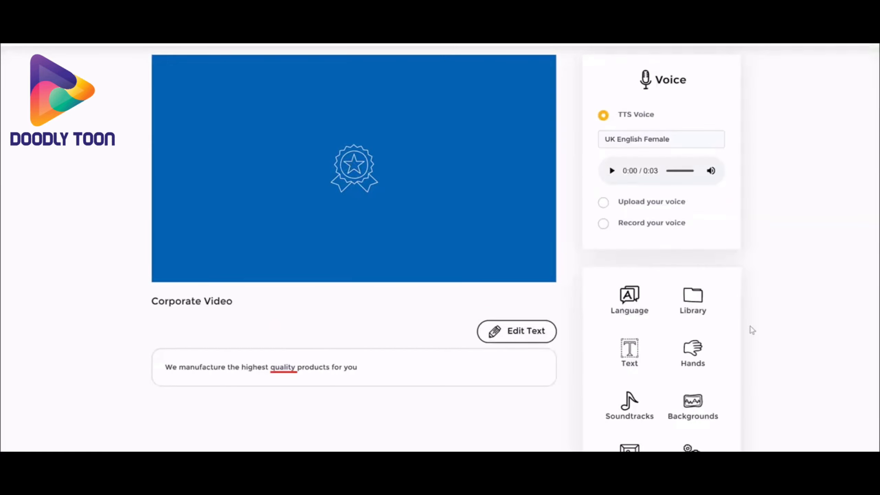
Review the slide's background options again and return to the main editing tools
scroll(751, 331, down, 1)
click(692, 357)
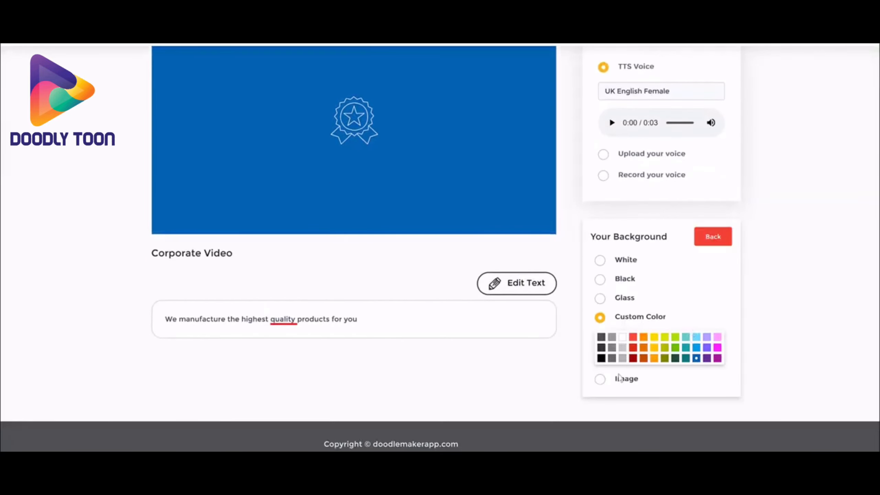
scroll(624, 364, up, 1)
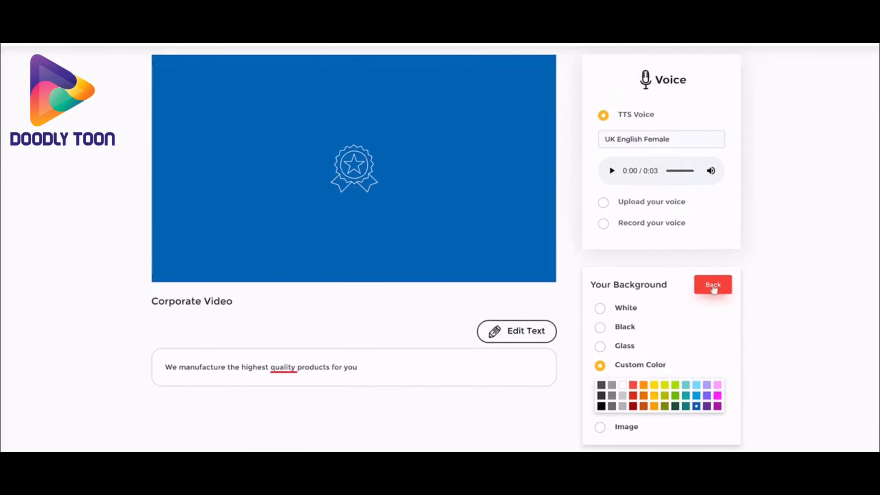
click(713, 285)
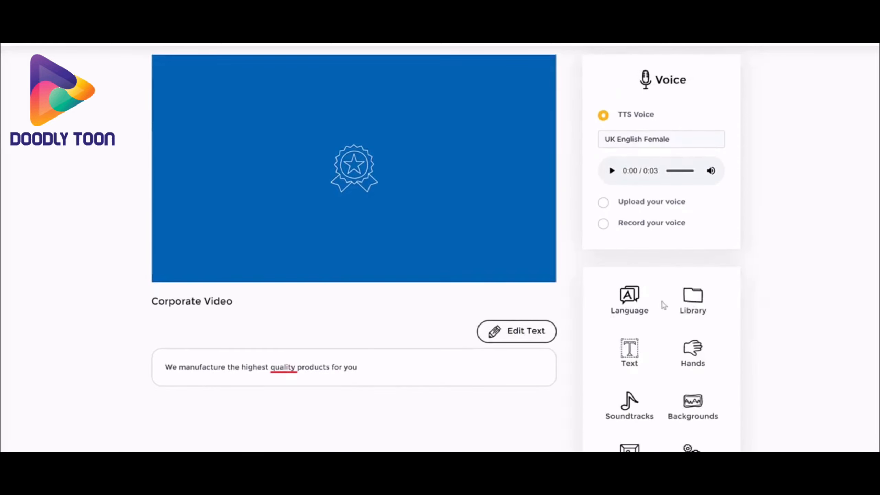
Change the drawing hand to the dark-skinned hand with the white sleeve
scroll(679, 312, down, 1)
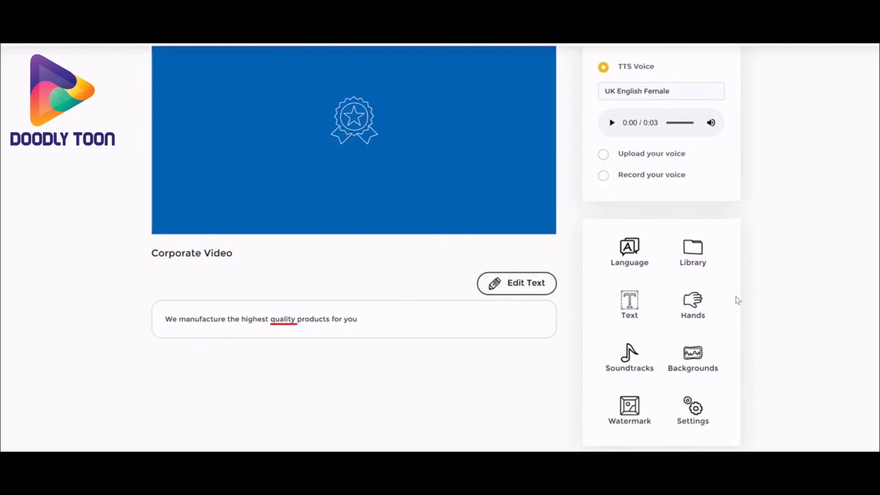
click(696, 307)
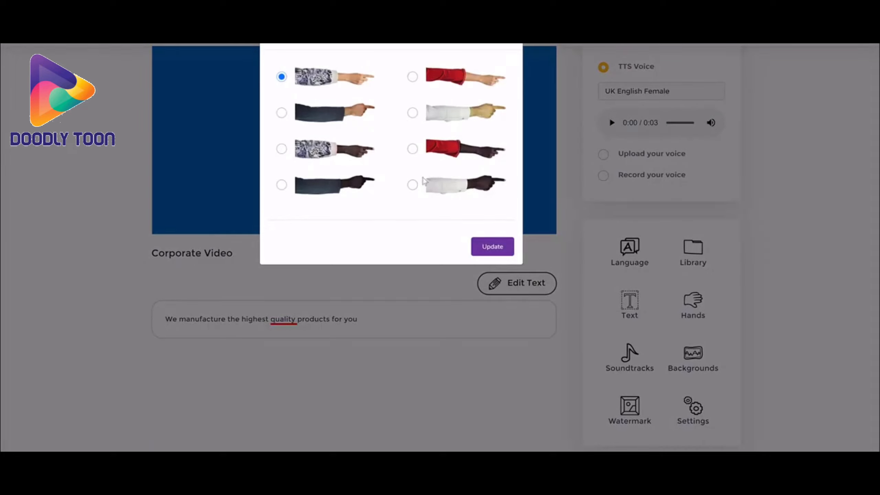
click(412, 184)
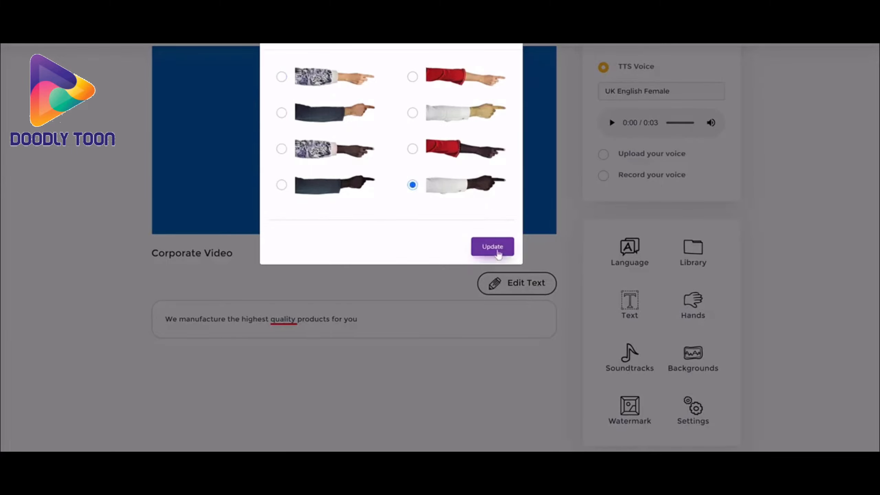
click(497, 251)
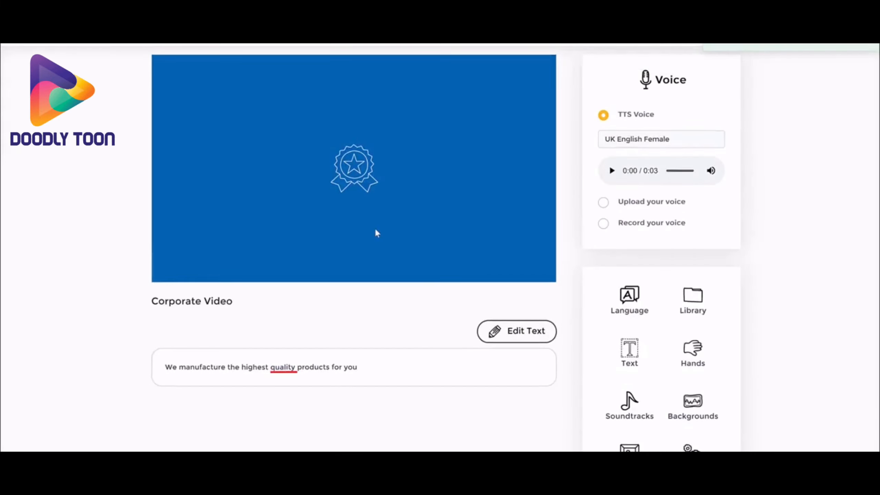
Enlarge the award badge to nearly twice its size and shift it slightly left of the slide's center
click(369, 165)
drag(369, 204, 415, 223)
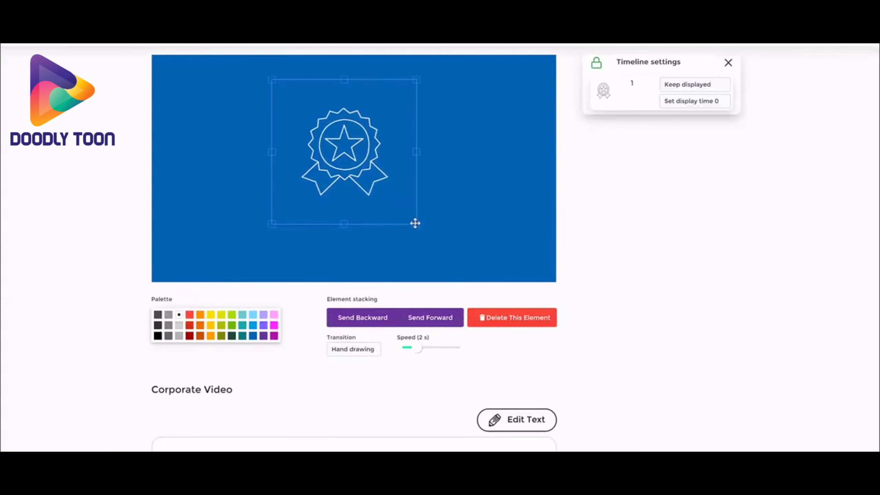
click(506, 211)
click(391, 180)
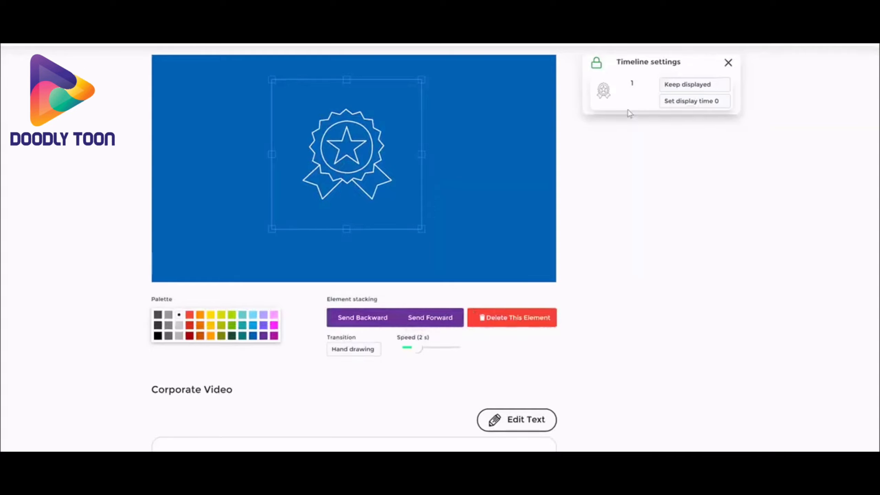
click(517, 243)
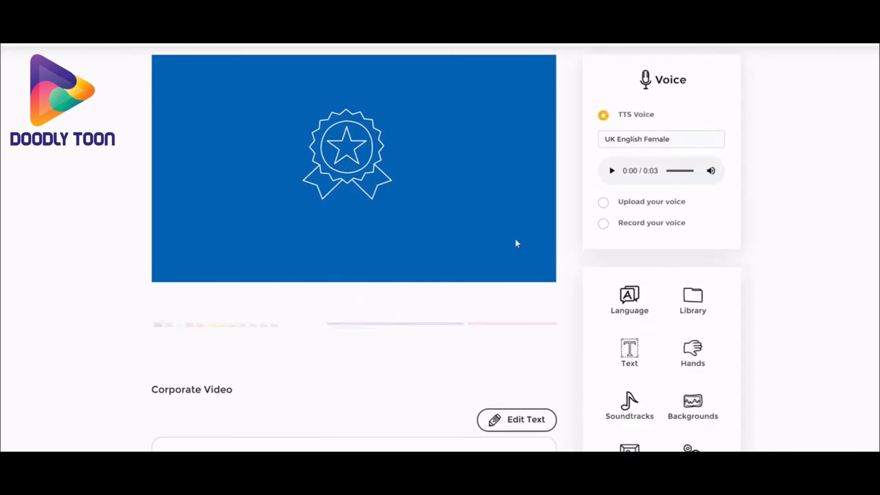
scroll(585, 258, down, 1)
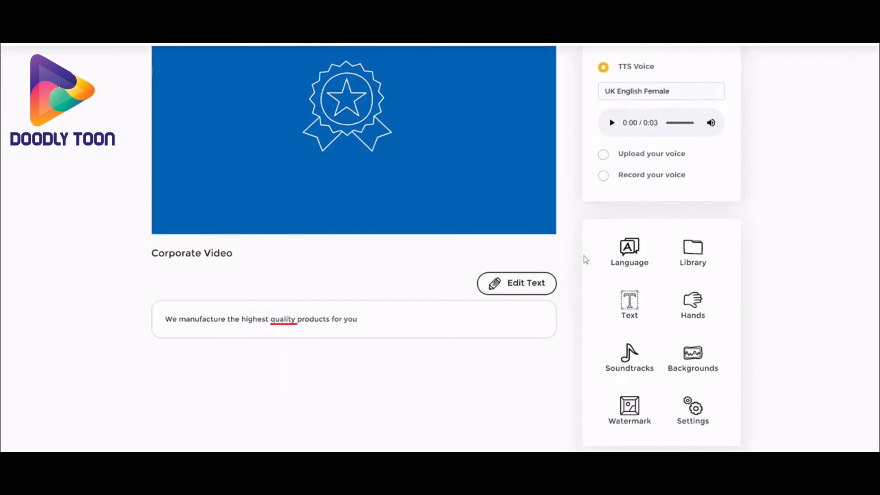
scroll(585, 257, up, 1)
scroll(584, 257, down, 1)
scroll(584, 257, up, 1)
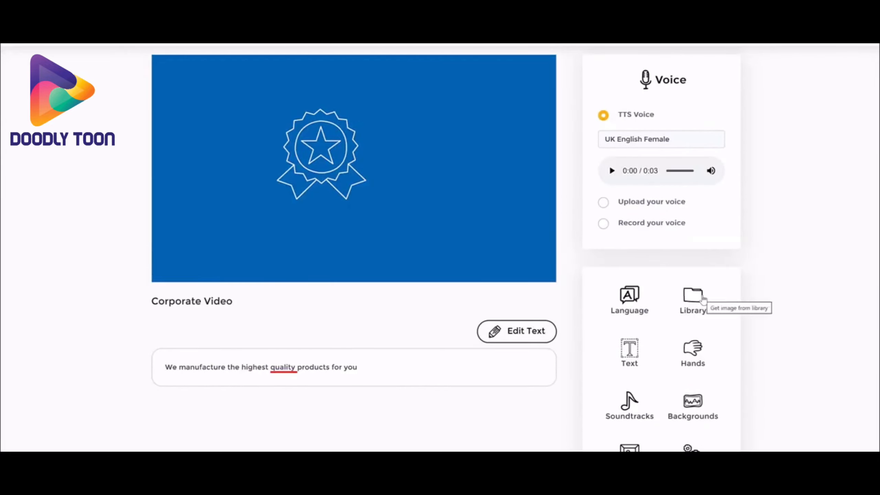
Add the "architect" icon from the library's Icons collection, placing it enlarged to the right of the badge
click(696, 302)
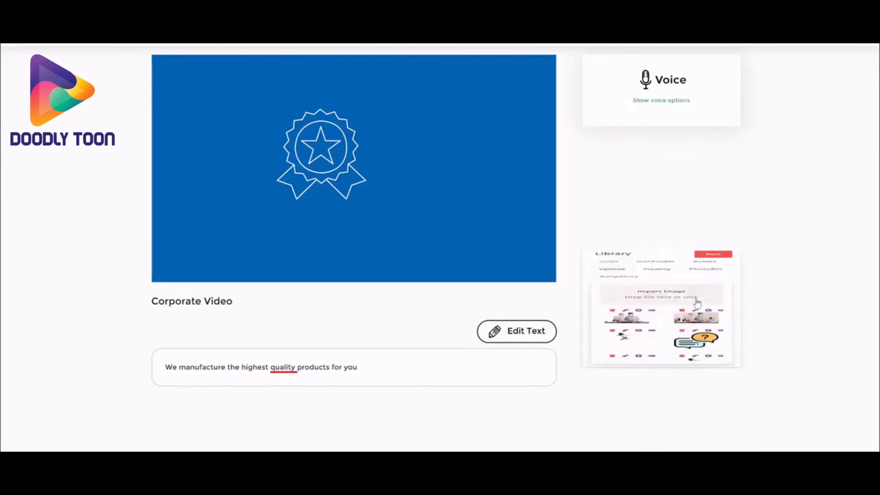
click(604, 186)
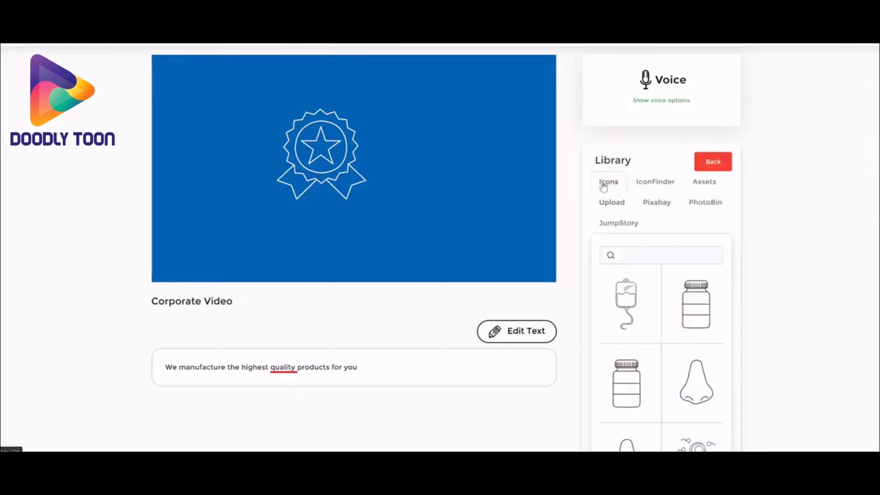
click(646, 255)
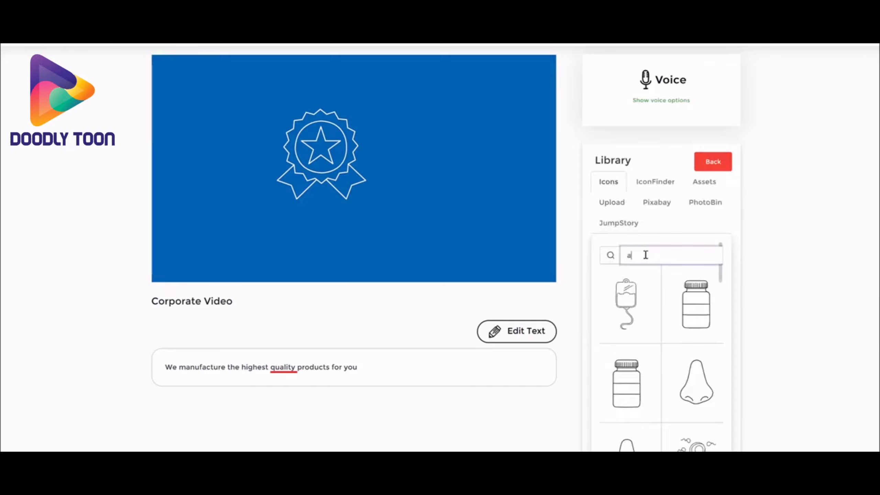
key(Return)
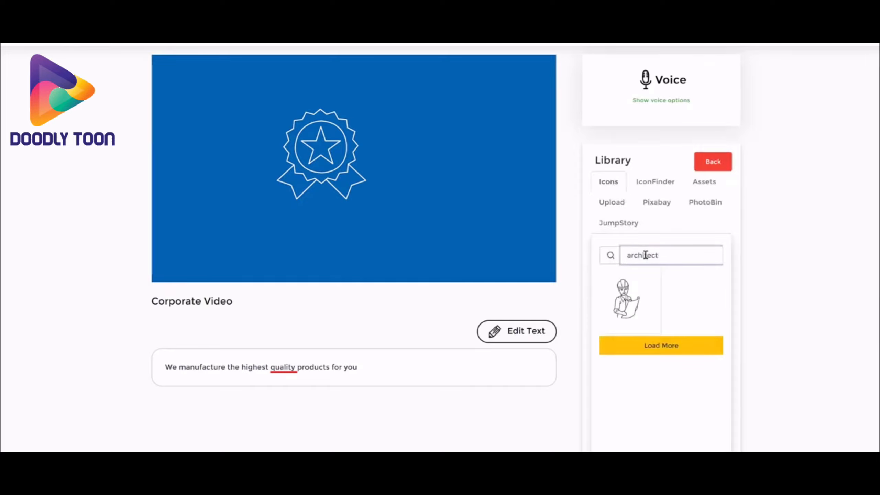
click(632, 304)
drag(205, 102, 429, 159)
drag(467, 182, 452, 193)
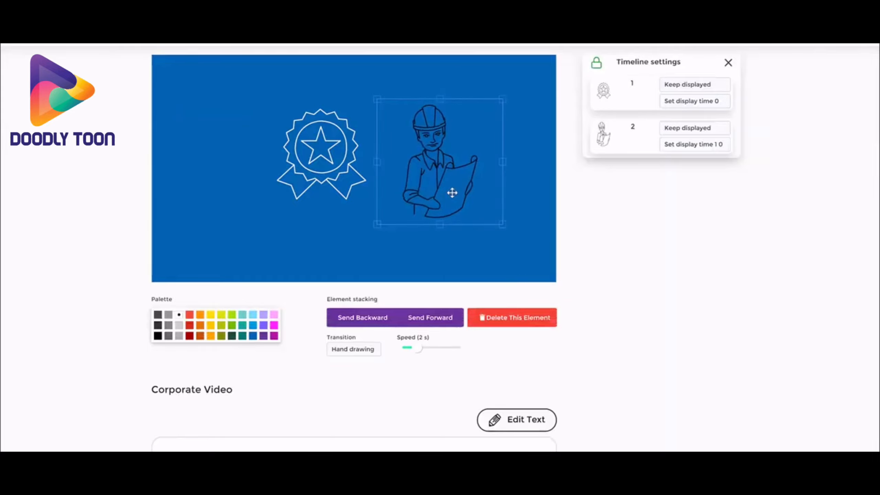
Recolor the architect white and move the badge further left to widen the gap between them
click(179, 317)
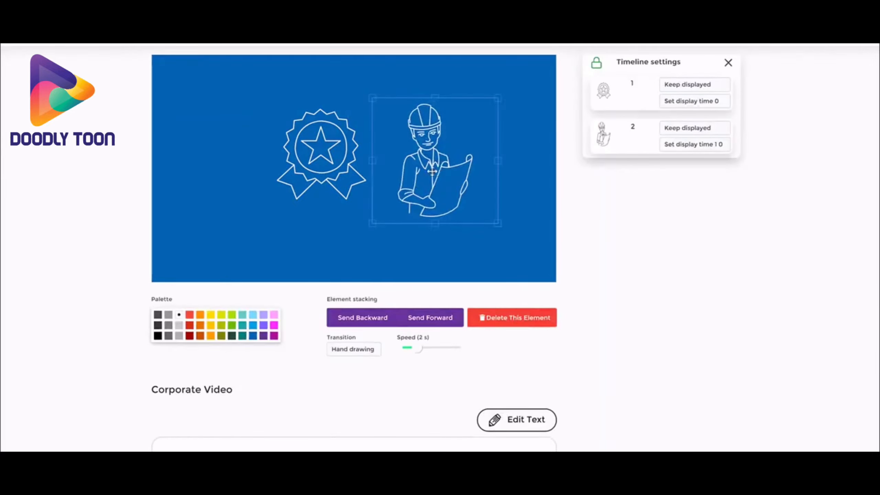
drag(321, 149, 296, 152)
mouse_move(454, 153)
mouse_down()
mouse_move(440, 153)
mouse_move(449, 152)
mouse_up()
click(570, 232)
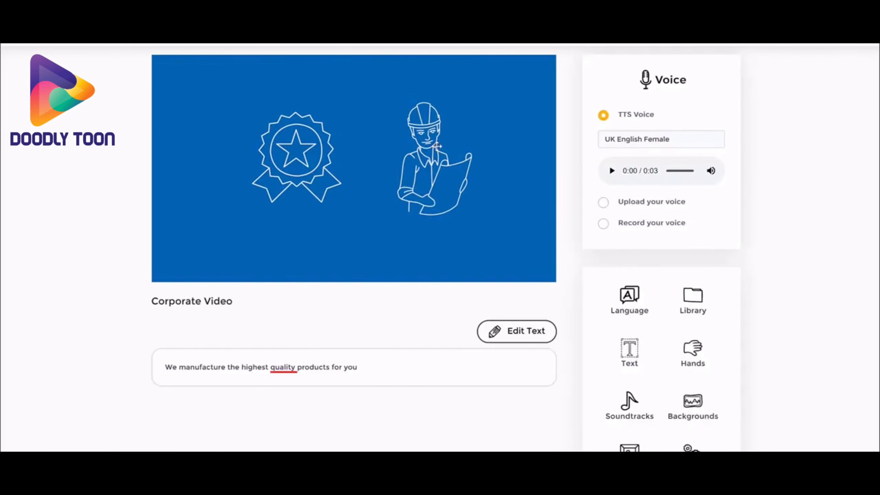
click(437, 146)
click(522, 196)
Search the IconFinder library for "building" and browse the icons
click(686, 299)
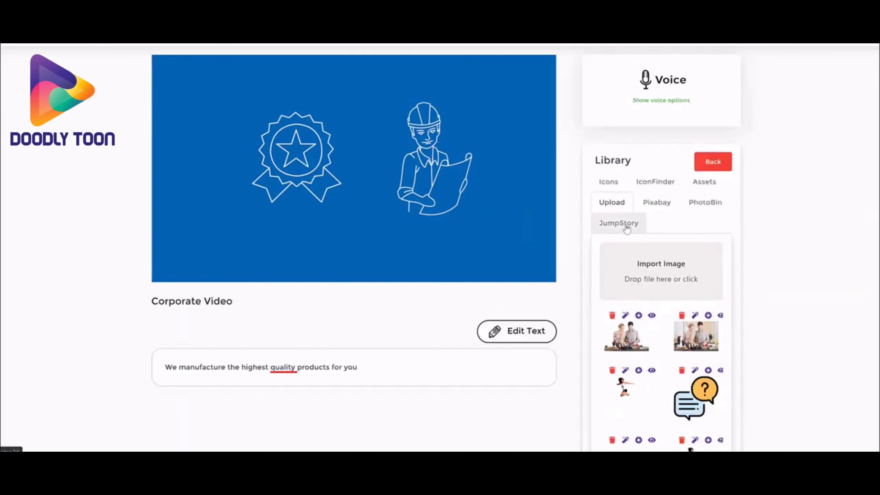
click(628, 229)
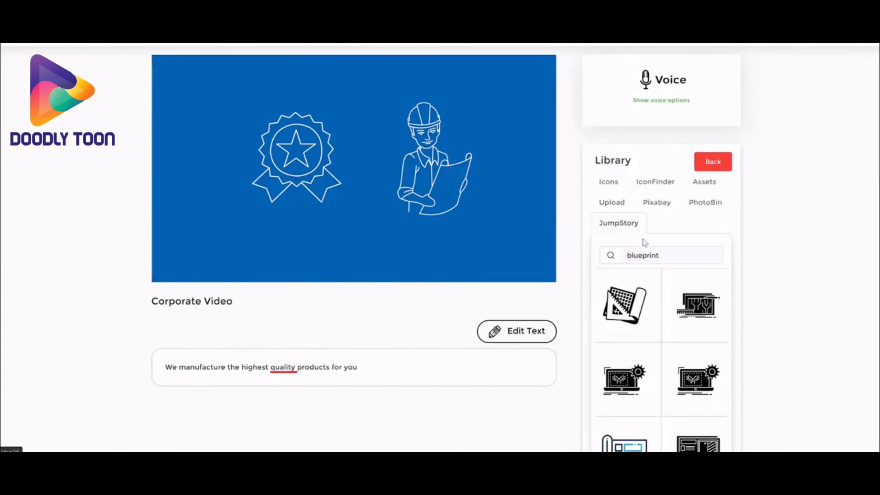
click(656, 183)
double_click(663, 253)
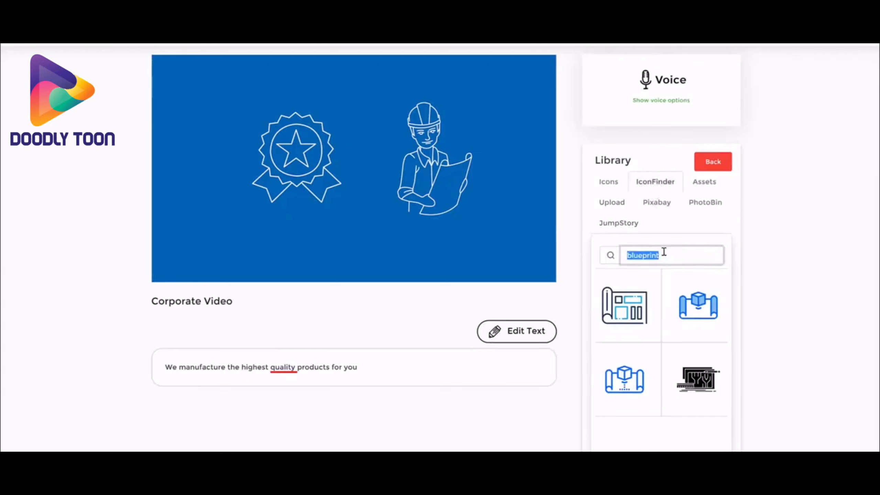
key(BackSpace)
text(buildin)
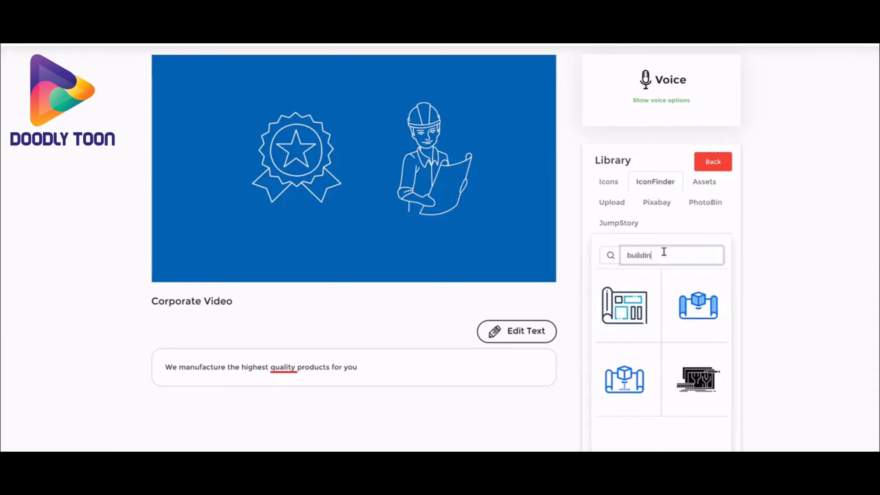
text(g)
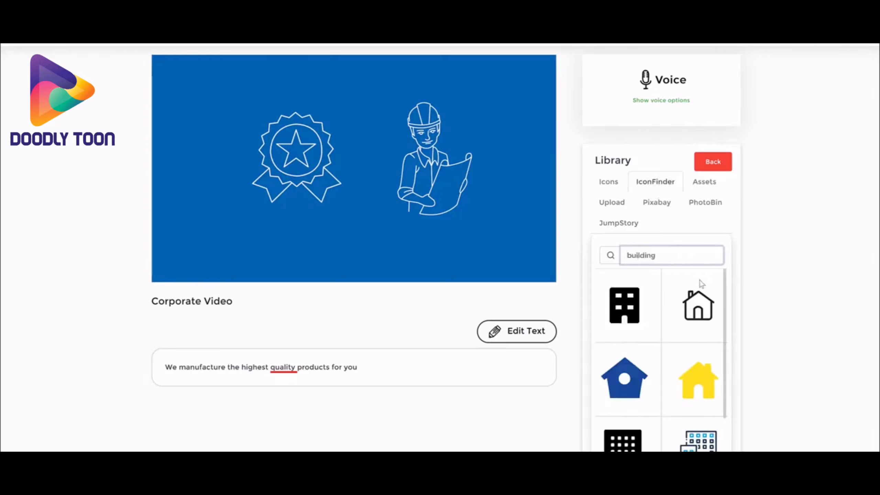
scroll(694, 281, down, 3)
scroll(694, 281, up, 5)
Search IconFinder for "quality" and pick the gold star trophy icon
double_click(680, 310)
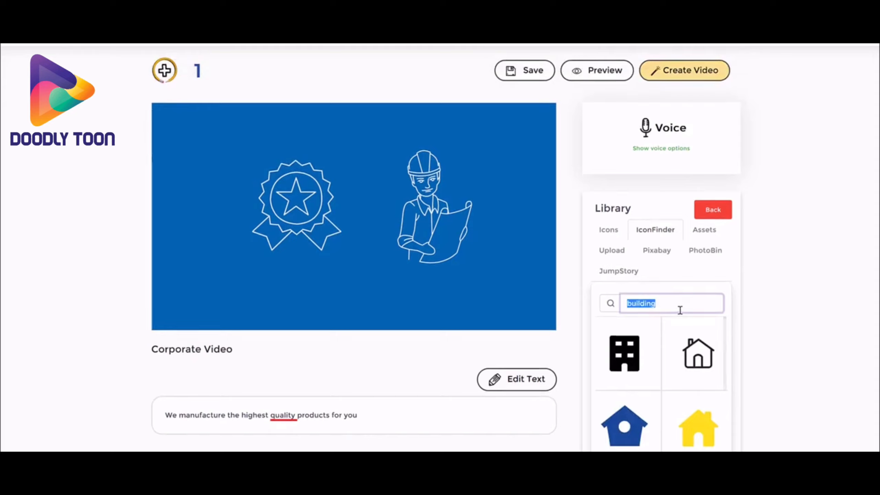
text(quality)
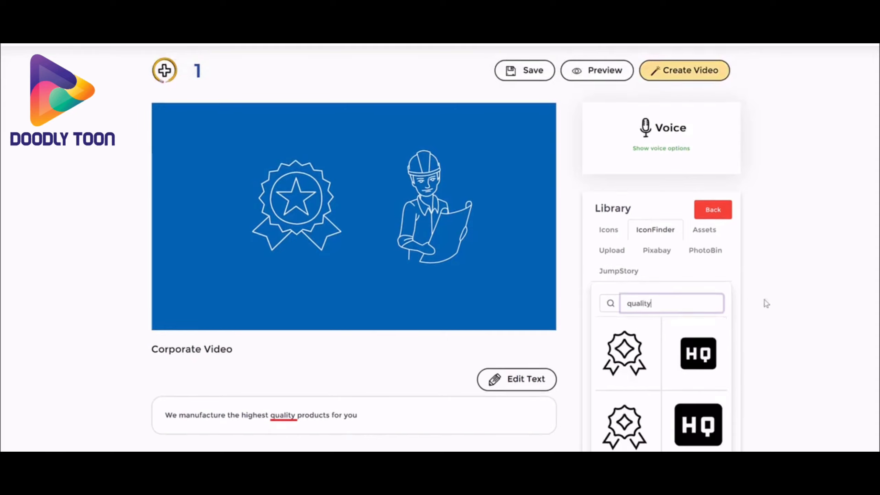
scroll(668, 360, down, 3)
scroll(780, 359, down, 2)
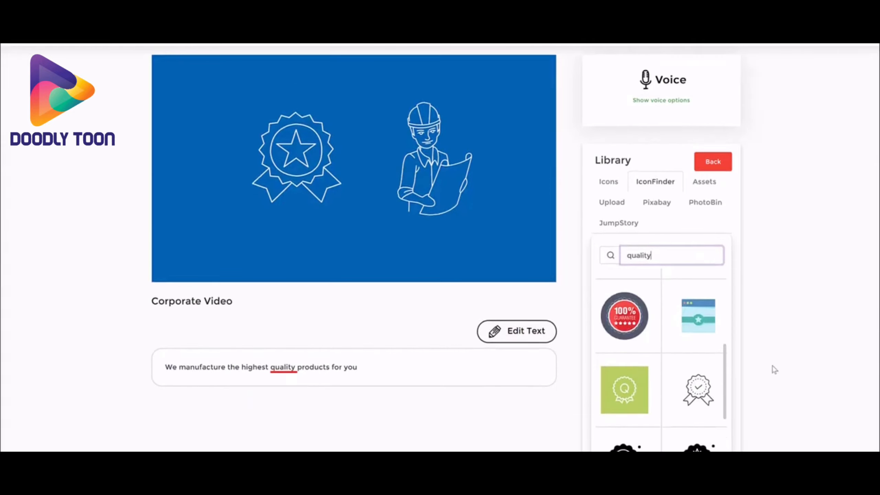
scroll(714, 379, down, 5)
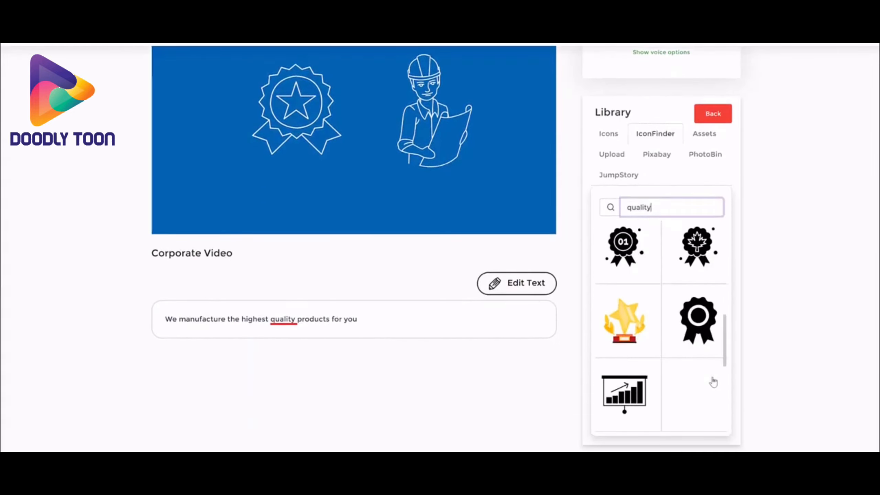
click(625, 322)
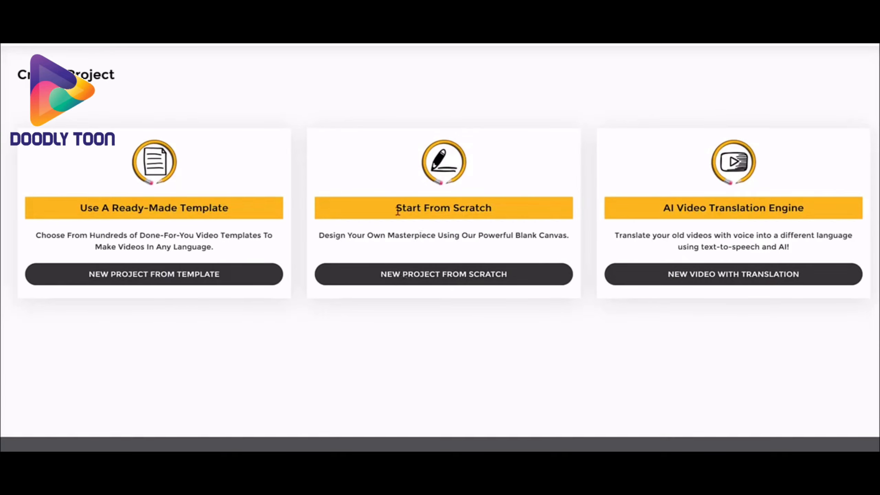
Start a new project from scratch and give it the title "5 ways to lose weight"
drag(398, 211, 526, 216)
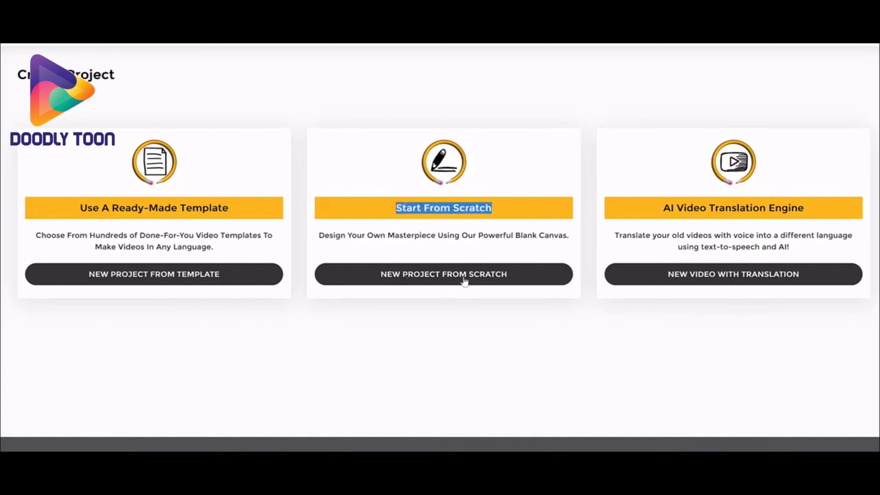
click(489, 276)
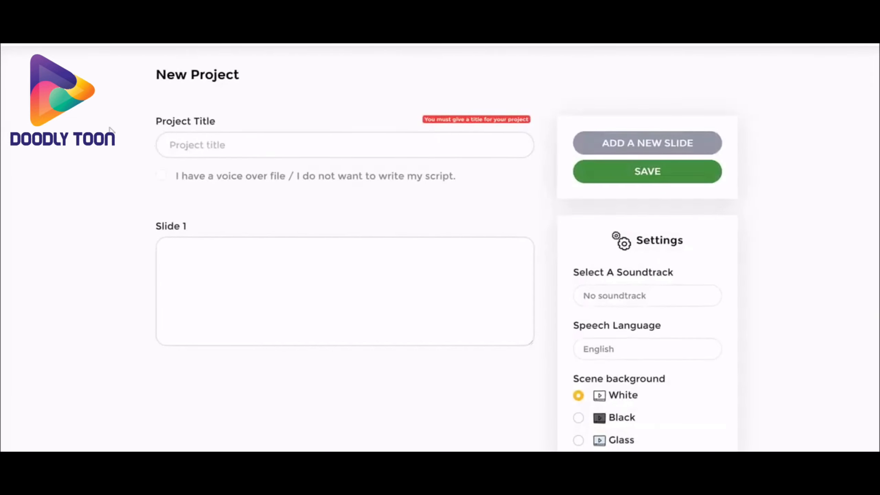
click(228, 142)
text(5 ways)
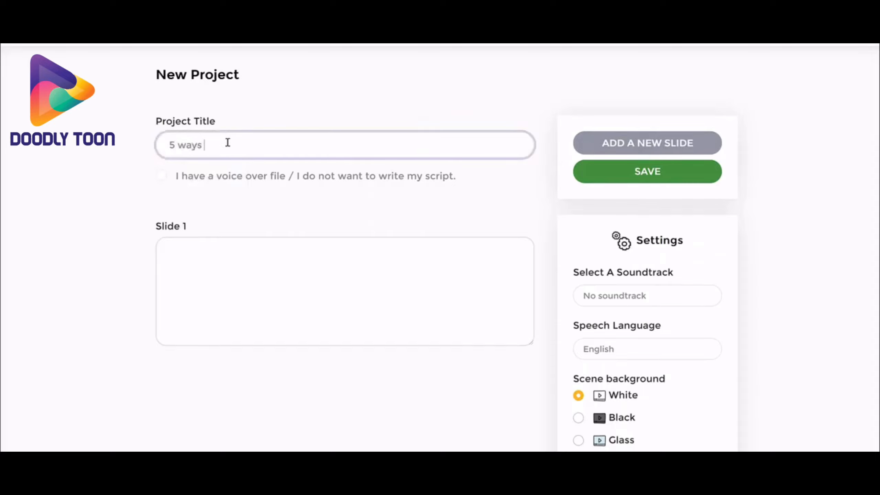
text( to lose weight)
Write "Eat a high protein breakfast" as the Slide 1 script and add a second slide
click(229, 297)
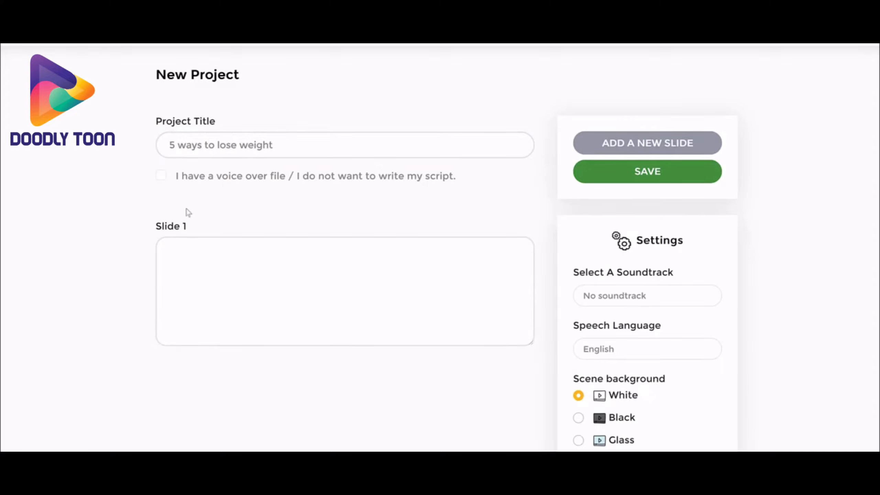
click(180, 263)
text(Eat a high protein breakfast)
click(633, 143)
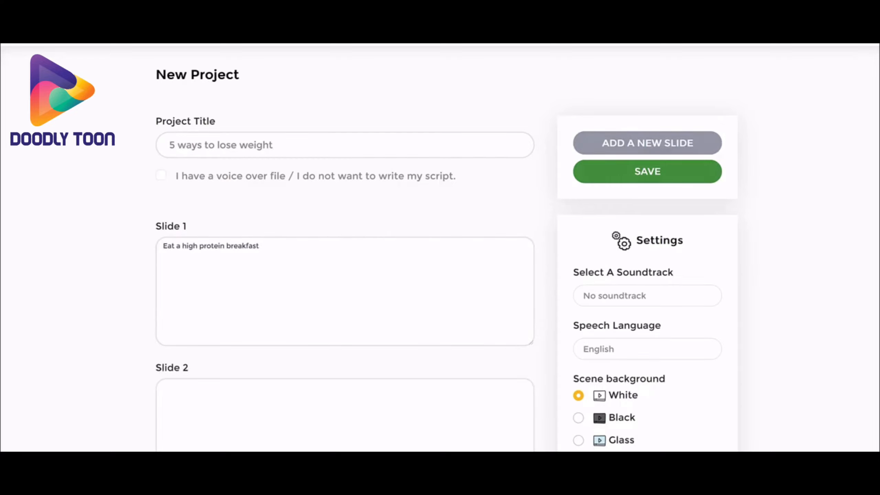
Extend the Slide 1 script to read "Eat a high protein breakfast and avoid sugary drinks and fruit juice."
click(341, 264)
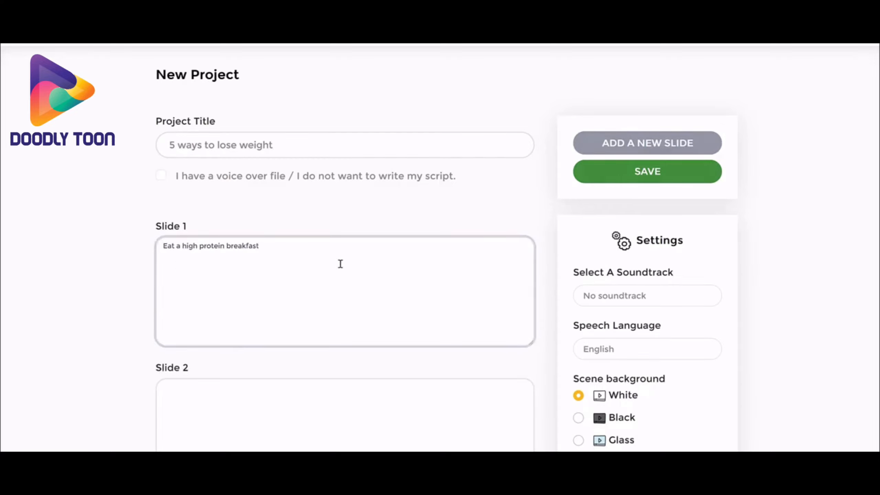
text(Avoid sugary drinks and fruit juice)
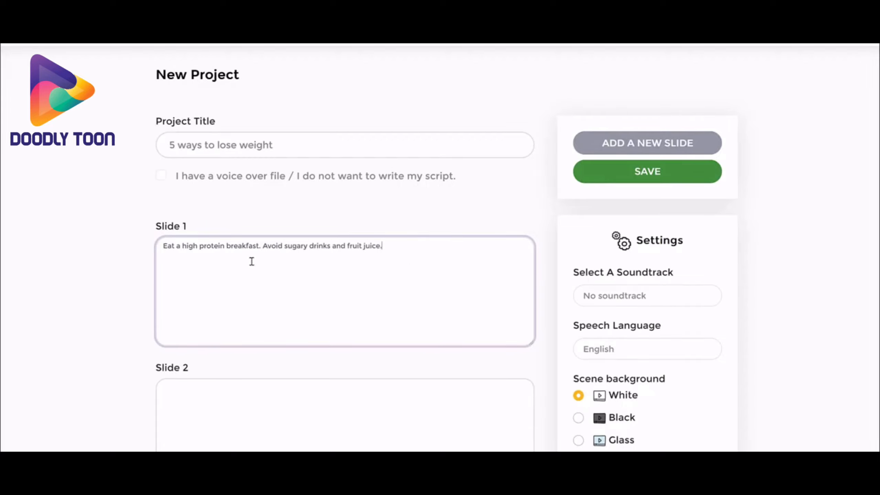
click(262, 247)
key(BackSpace)
text(and)
drag(280, 247, 276, 246)
text(a)
Write "Drink coffee or tea and make sure to eat slowly." as the Slide 2 script
click(304, 411)
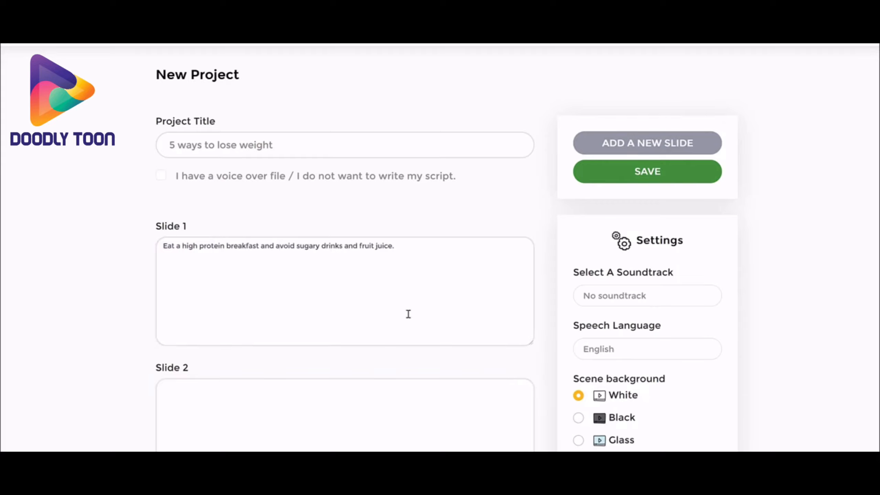
click(394, 388)
text(Drink coffee or tea a)
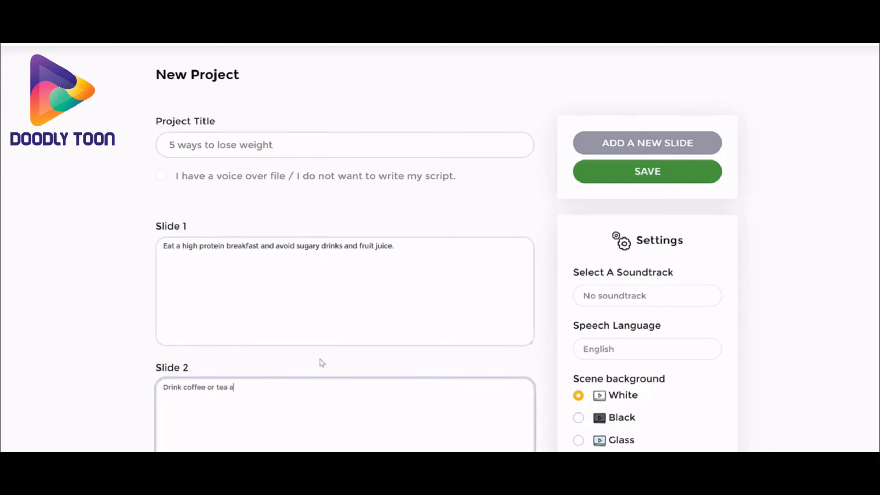
text(nd make sure to eay )
text(slowly.)
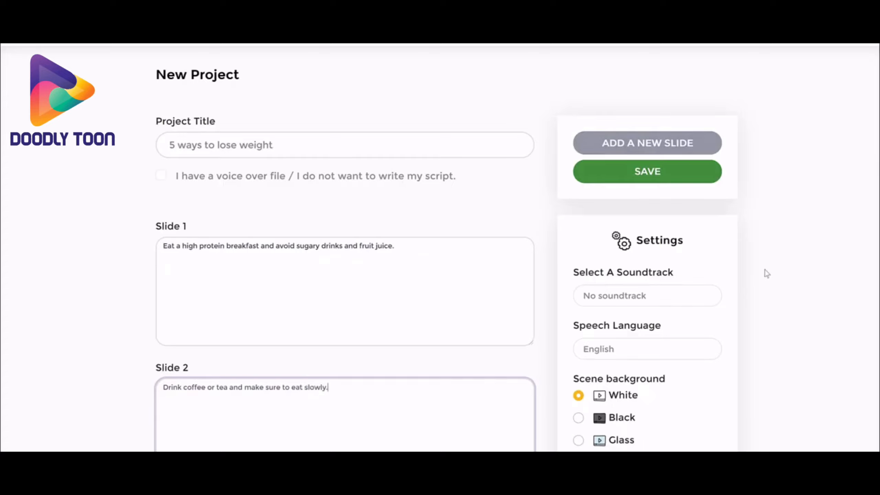
Set the project's icon type to Colored Icon and look through the remaining settings
scroll(767, 274, down, 7)
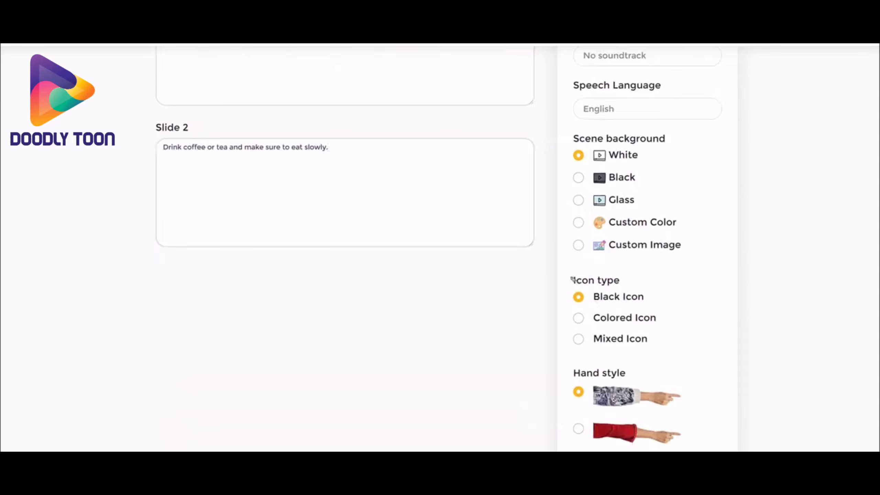
mouse_move(569, 272)
mouse_down()
mouse_move(676, 295)
mouse_move(585, 353)
mouse_move(588, 267)
mouse_up()
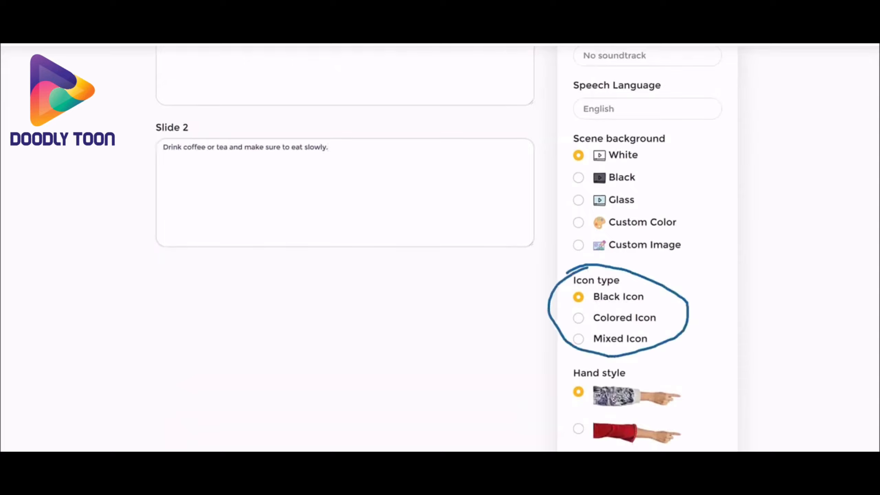
click(578, 319)
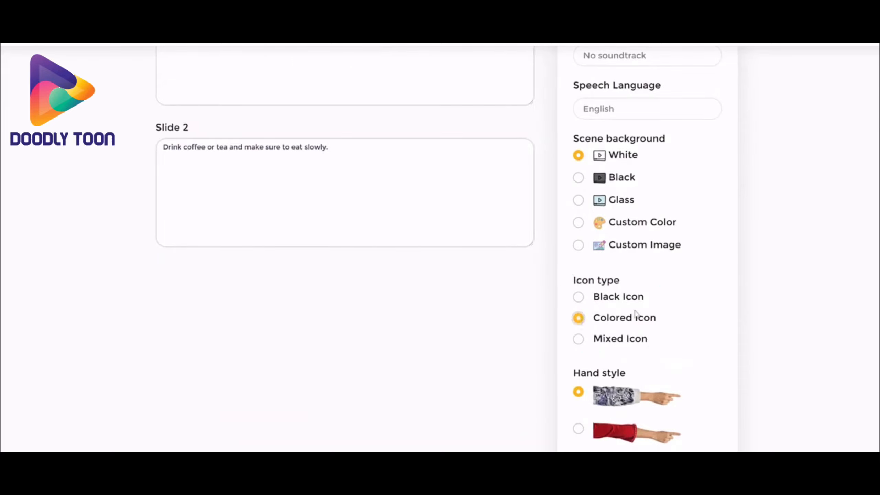
drag(665, 324, 497, 299)
click(497, 298)
scroll(753, 230, down, 10)
scroll(762, 263, up, 15)
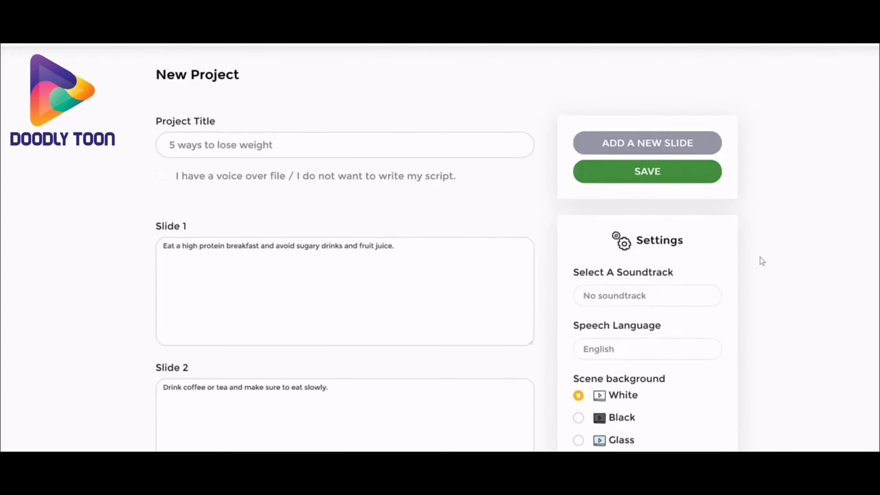
Set the project's icon type to Mixed Icon and save the project to generate its slides
scroll(762, 289, down, 7)
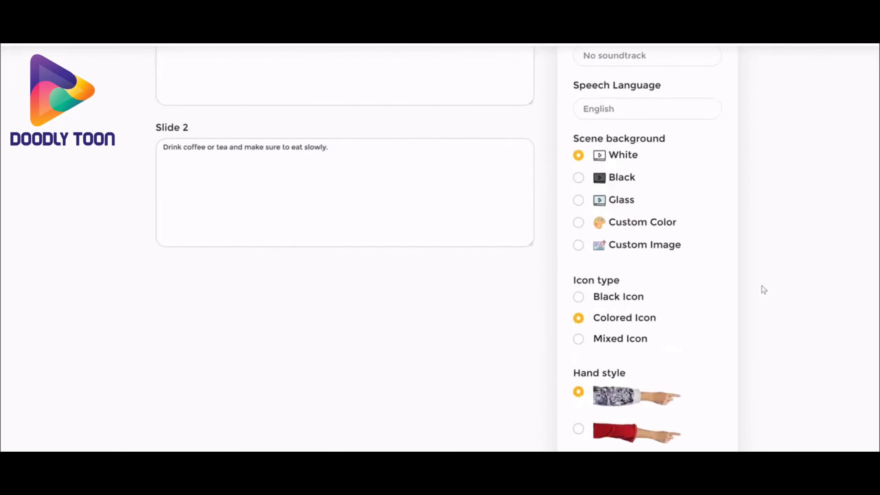
click(584, 341)
scroll(759, 285, up, 5)
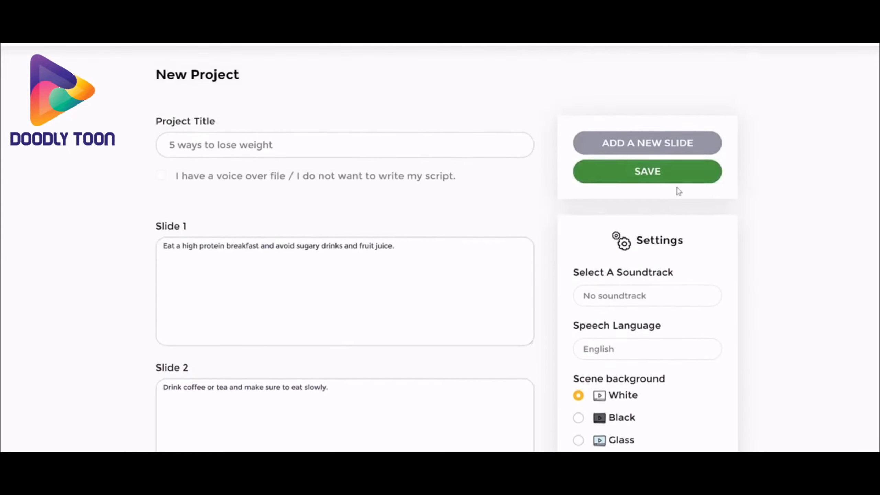
click(668, 172)
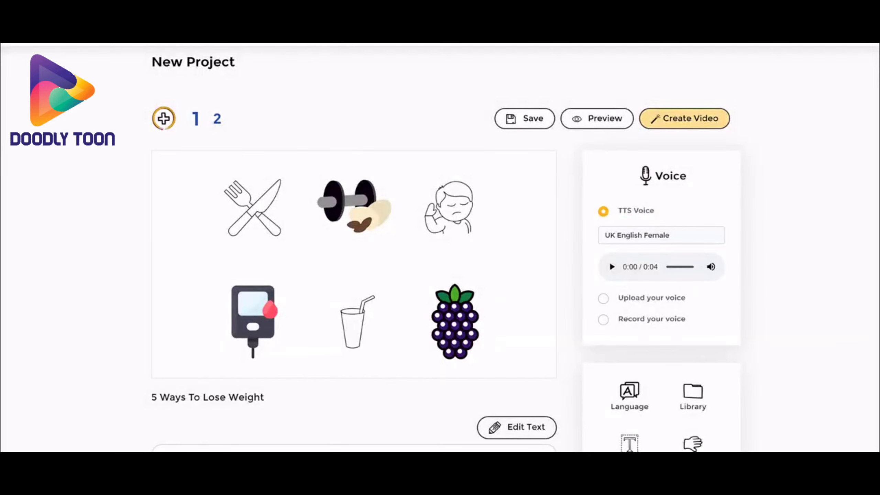
mouse_move(427, 274)
mouse_down()
mouse_move(464, 374)
mouse_move(413, 331)
mouse_move(426, 276)
mouse_up()
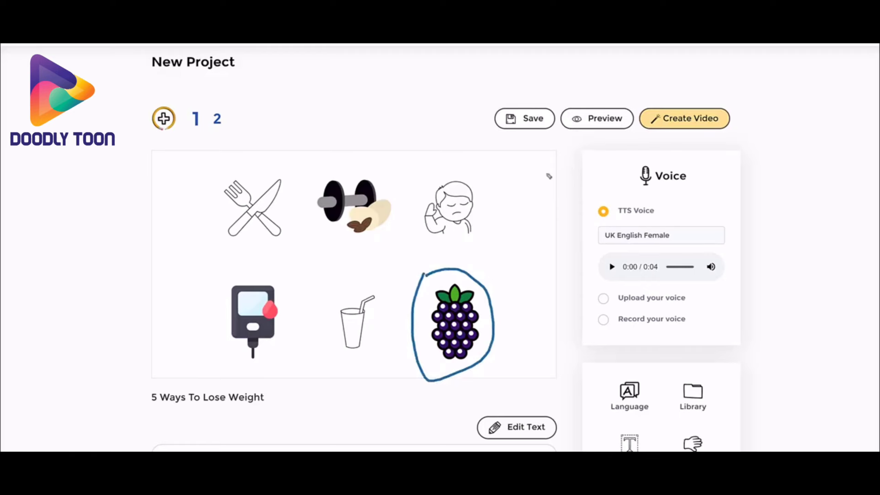
mouse_move(501, 232)
mouse_down()
mouse_move(417, 233)
mouse_move(509, 178)
mouse_move(496, 243)
mouse_up()
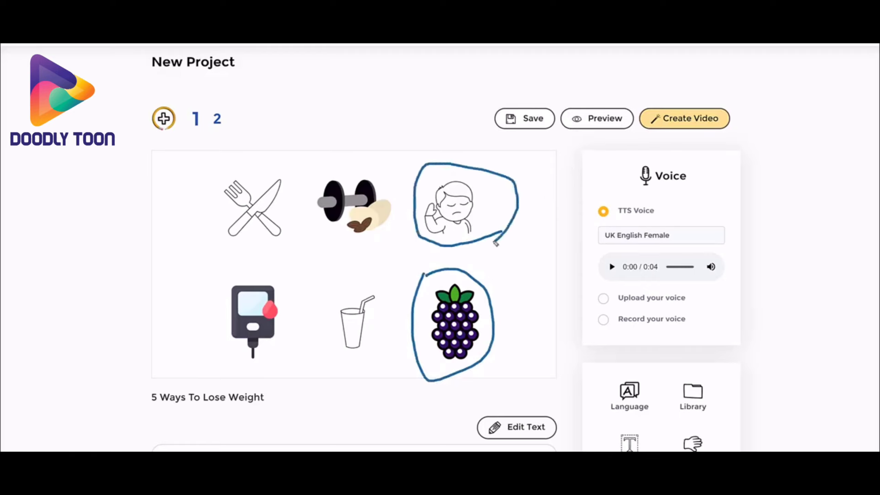
mouse_move(277, 272)
mouse_down()
mouse_move(288, 370)
mouse_move(277, 274)
mouse_up()
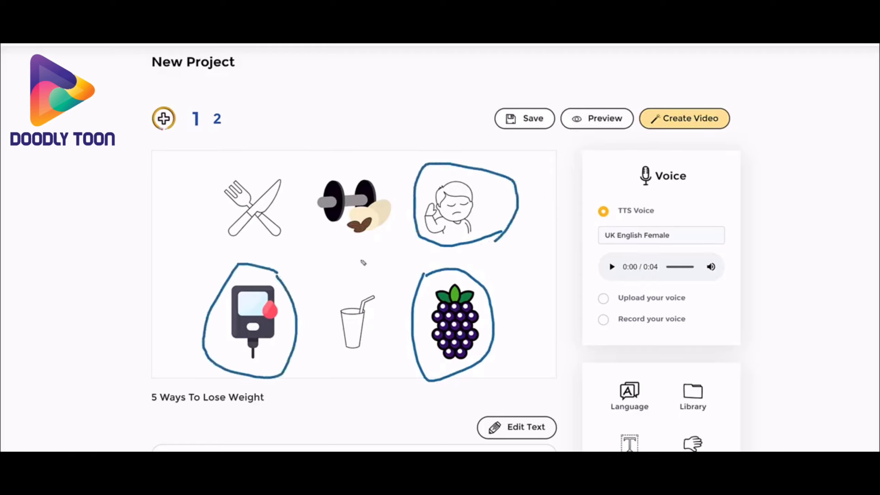
mouse_move(332, 246)
mouse_down()
mouse_move(419, 223)
mouse_move(305, 202)
mouse_move(303, 253)
mouse_up()
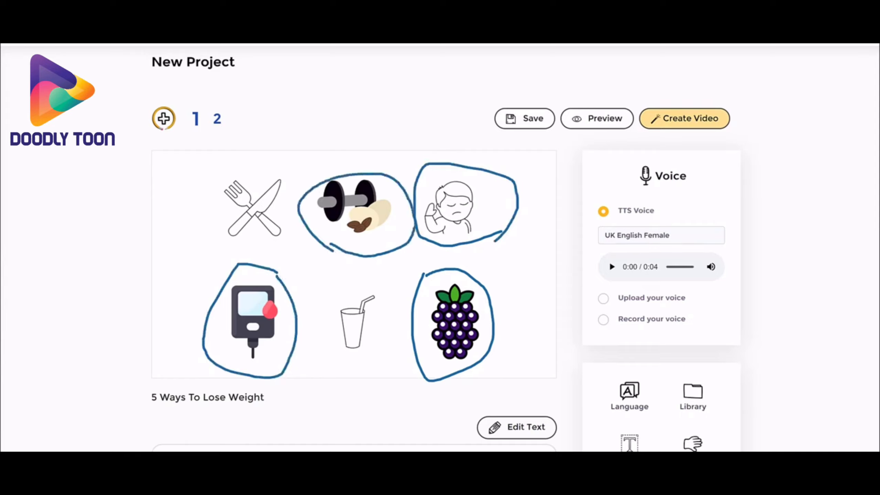
key(Escape)
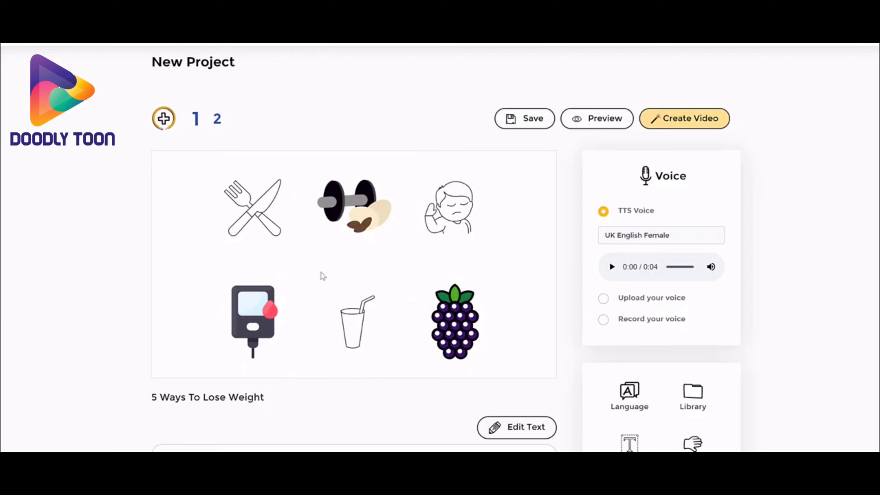
Select the icons on slide 1 one after another to examine their editing options, and clear the selection
click(358, 211)
click(264, 303)
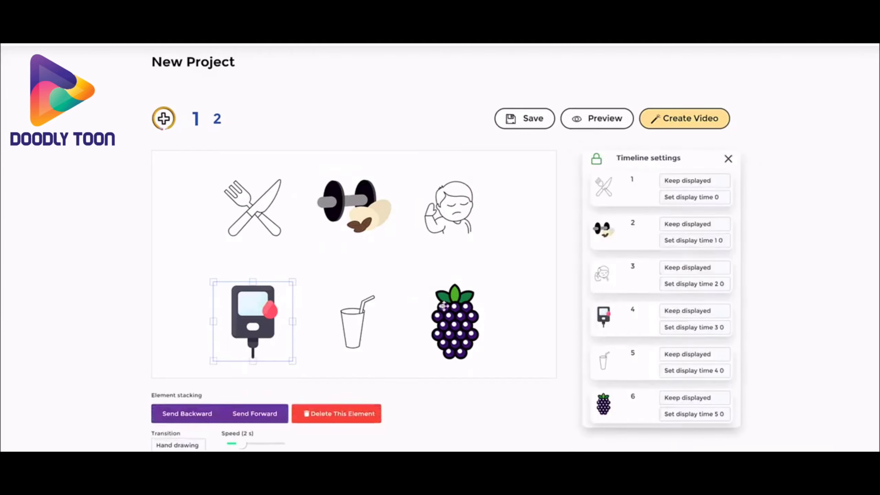
click(434, 303)
click(367, 210)
click(438, 224)
click(265, 207)
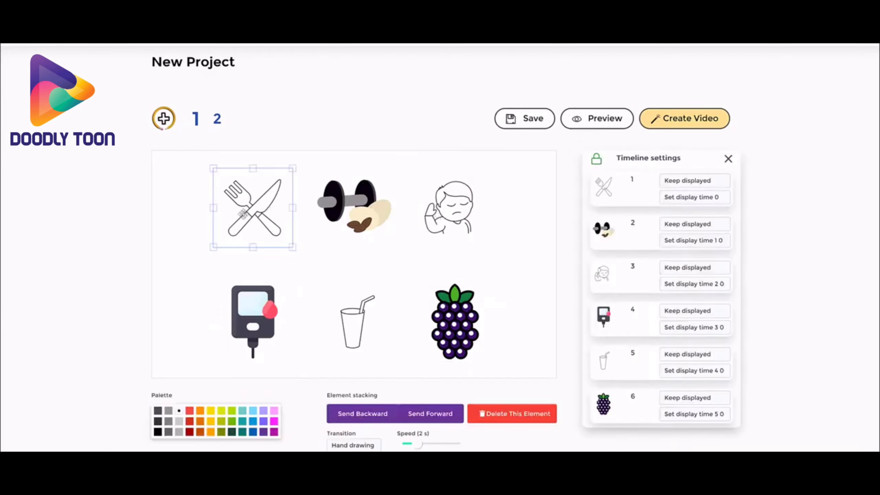
click(343, 311)
click(465, 190)
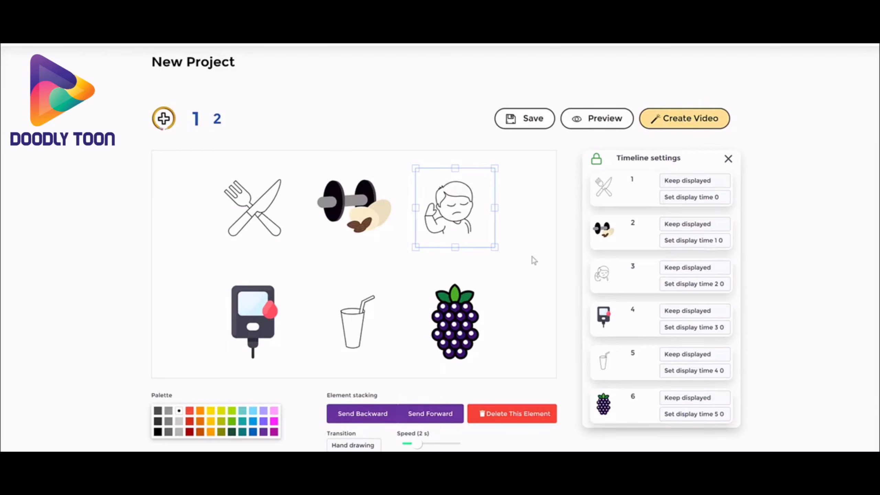
click(534, 261)
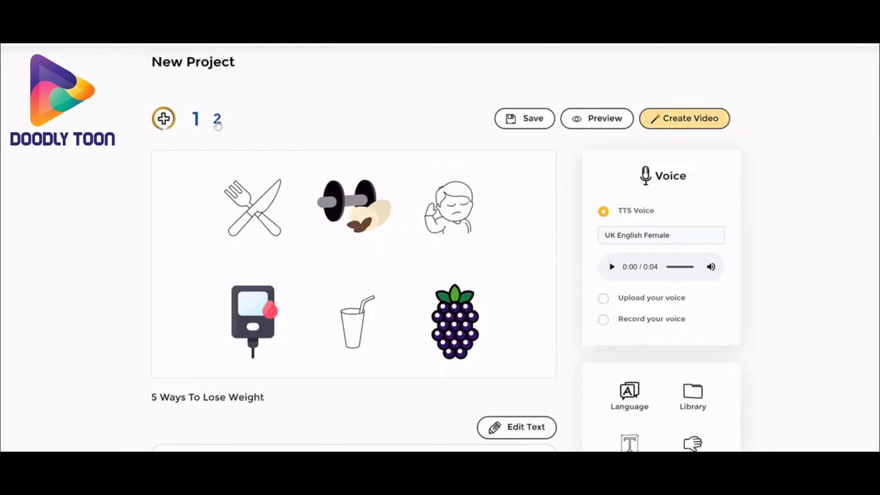
mouse_move(222, 104)
mouse_down()
mouse_move(211, 132)
mouse_move(217, 98)
mouse_up()
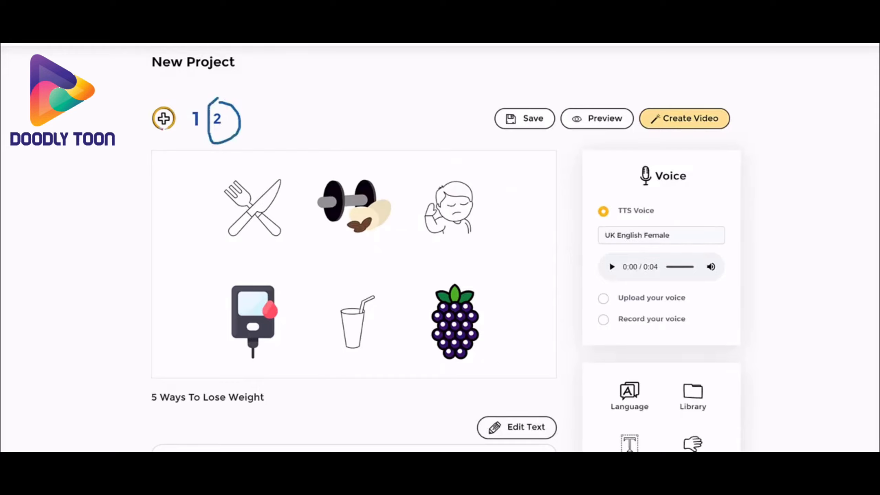
key(Escape)
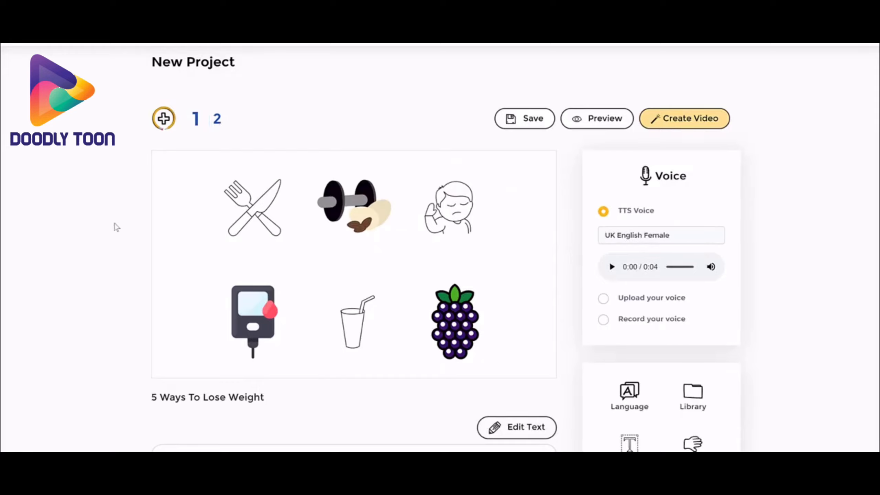